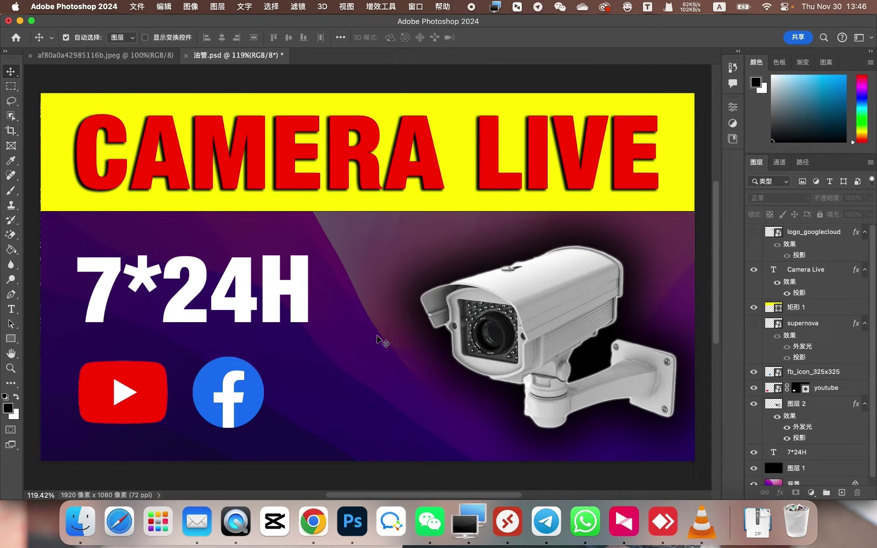
Switch from the Photoshop thumbnail to the ossrs/srs-stack GitHub page in Chrome
{"action": "key", "text": "super+Tab"}
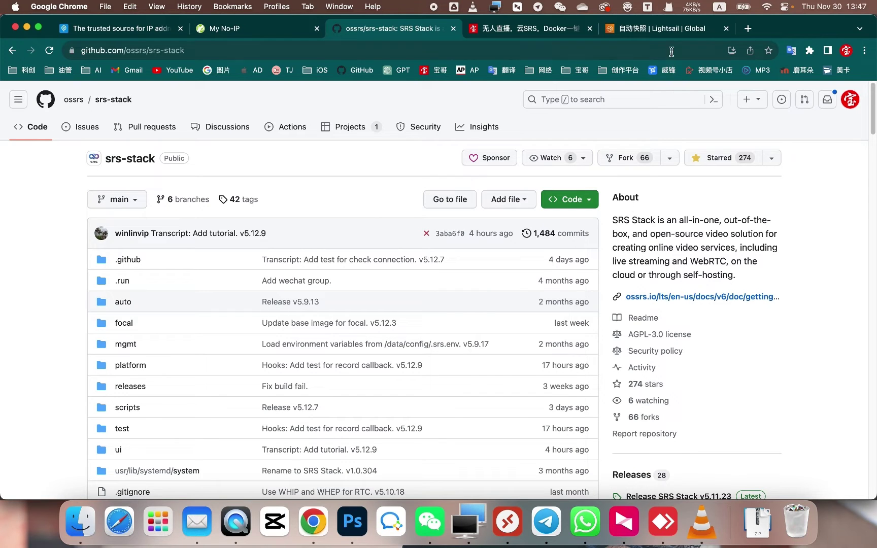
Begin a new Lightsail instance and set its region to Tokyo (ap-northeast-1)
{"action": "left_click", "coordinate": [673, 29]}
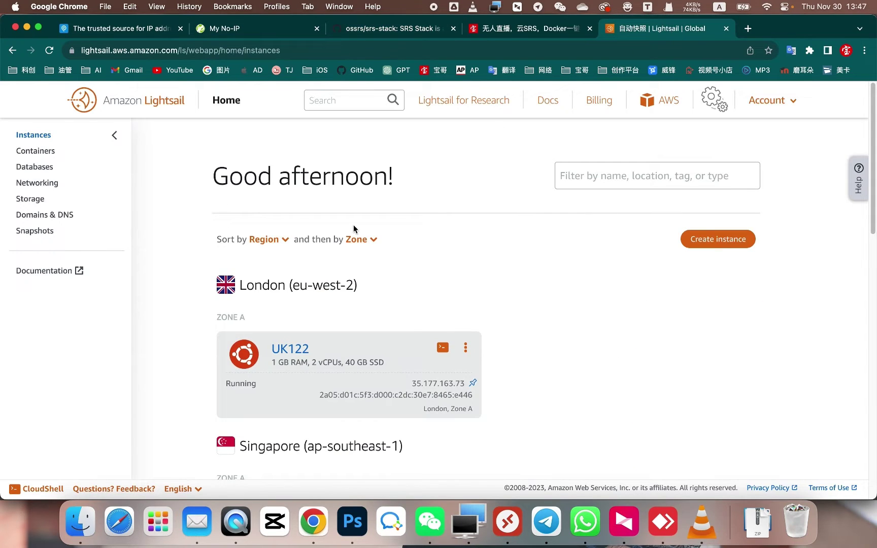
{"action": "left_click", "coordinate": [730, 244]}
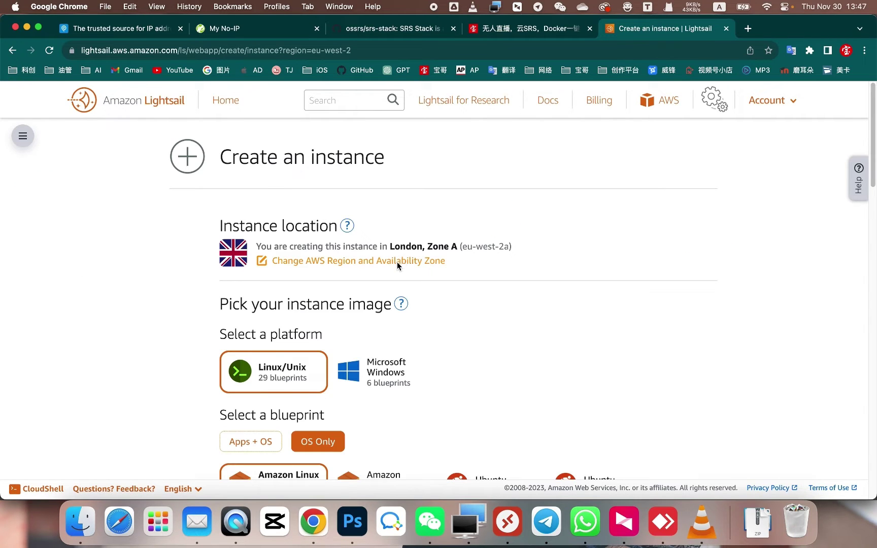
{"action": "left_click", "coordinate": [397, 262]}
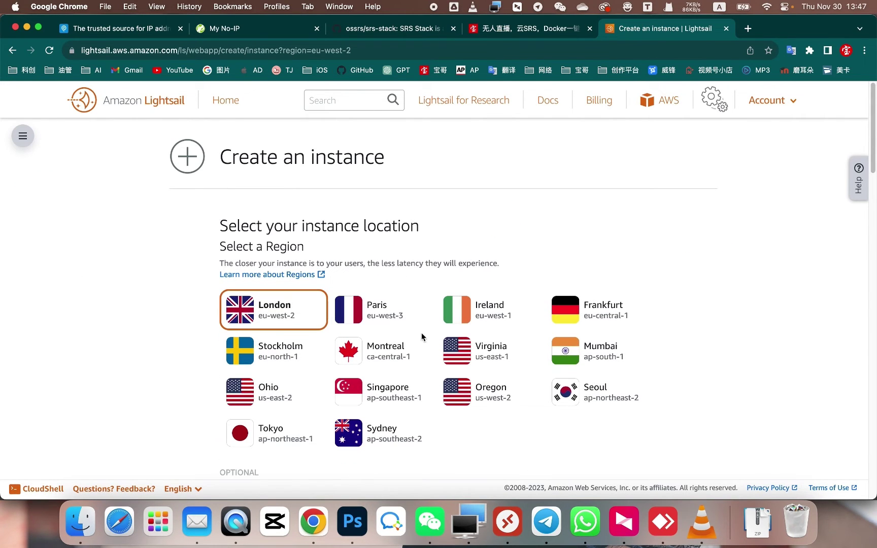
{"action": "scroll", "coordinate": [430, 361], "scroll_direction": "down", "scroll_amount": 3}
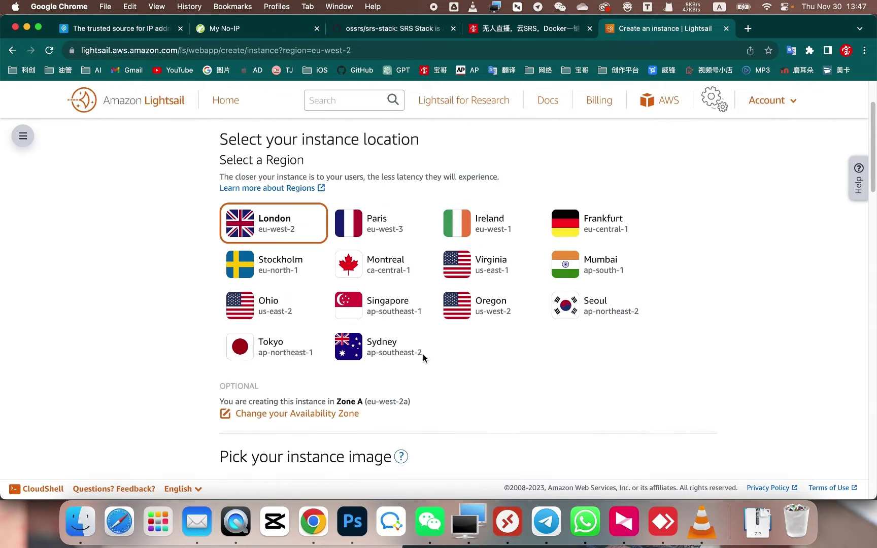
{"action": "triple_click", "coordinate": [287, 349]}
Select the Ubuntu 22.04 LTS blueprint for the new instance
{"action": "scroll", "coordinate": [548, 353], "scroll_direction": "down", "scroll_amount": 5}
{"action": "scroll", "coordinate": [540, 313], "scroll_direction": "down", "scroll_amount": 3}
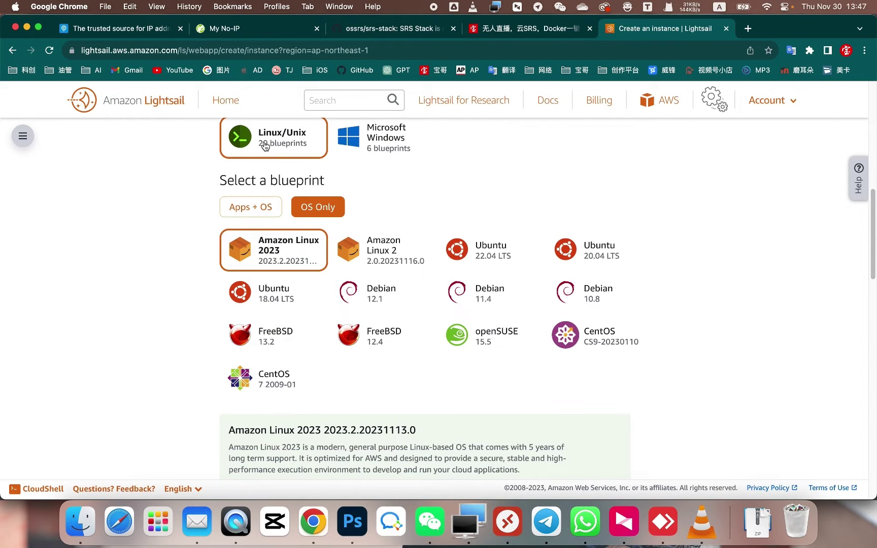
{"action": "triple_click", "coordinate": [498, 255]}
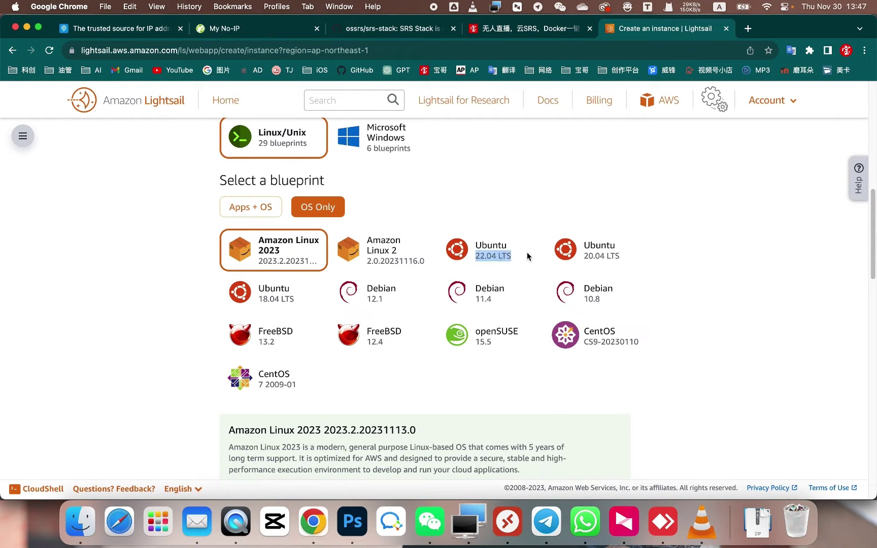
{"action": "left_click", "coordinate": [493, 242]}
Pick the $10 plan (2 GB RAM, 2 vCPUs, 60 GB SSD, 3 TB transfer) instead of $5
{"action": "scroll", "coordinate": [470, 249], "scroll_direction": "down", "scroll_amount": 4}
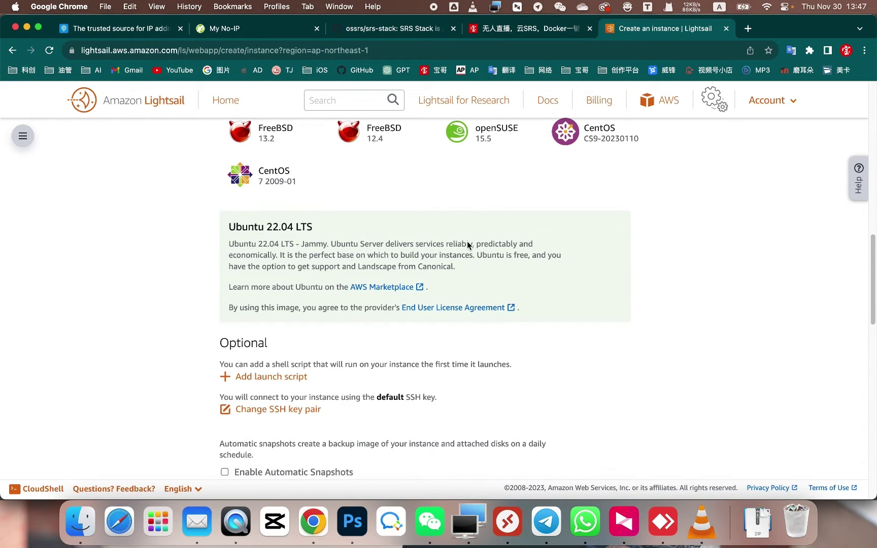
{"action": "scroll", "coordinate": [468, 245], "scroll_direction": "down", "scroll_amount": 6}
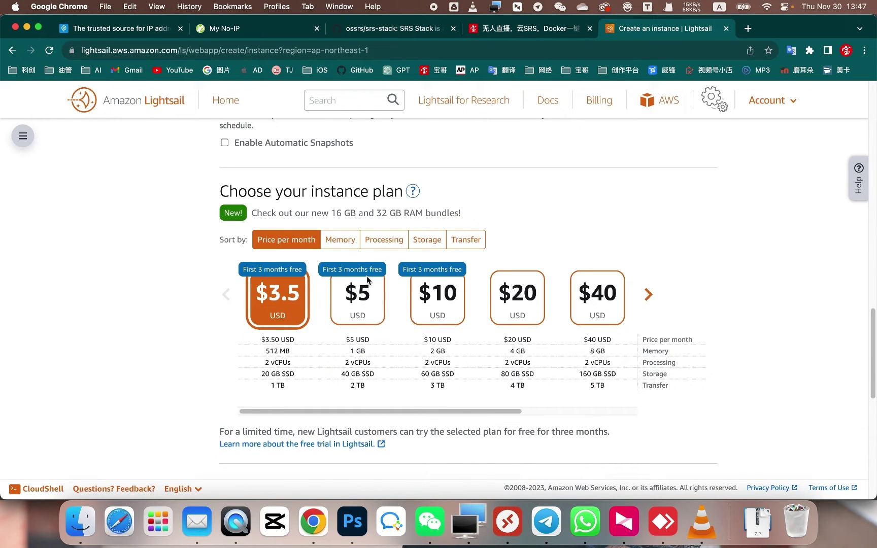
{"action": "left_click", "coordinate": [357, 386]}
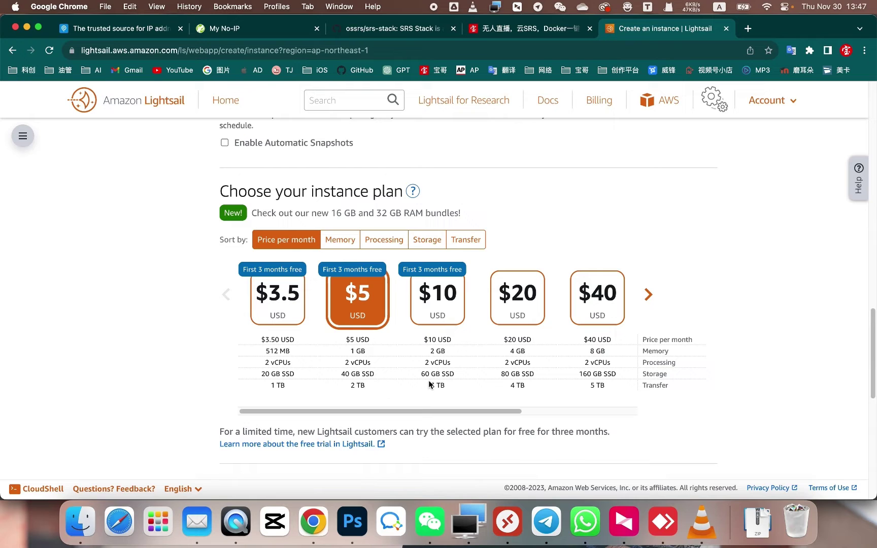
{"action": "left_click", "coordinate": [447, 306]}
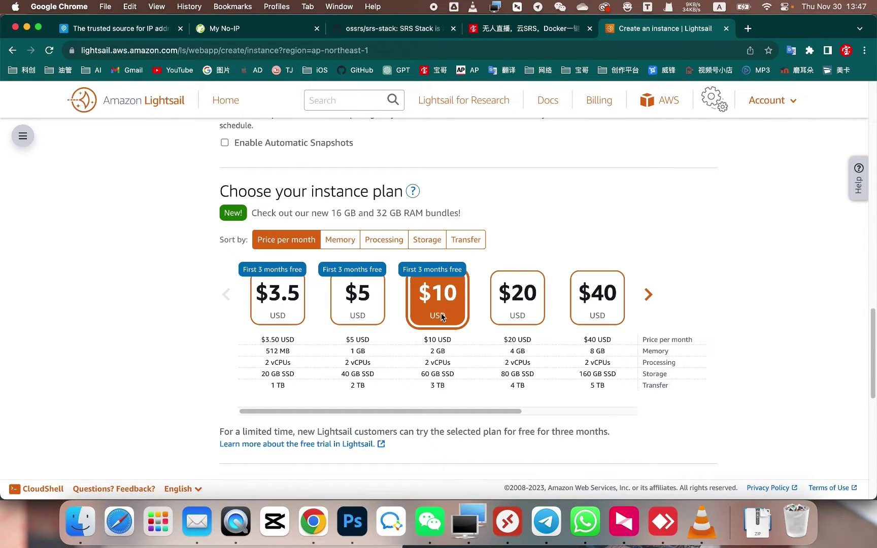
Check the monthly traffic estimate in the baoge.vip tutorial, then return to the Lightsail form
{"action": "left_click", "coordinate": [524, 30]}
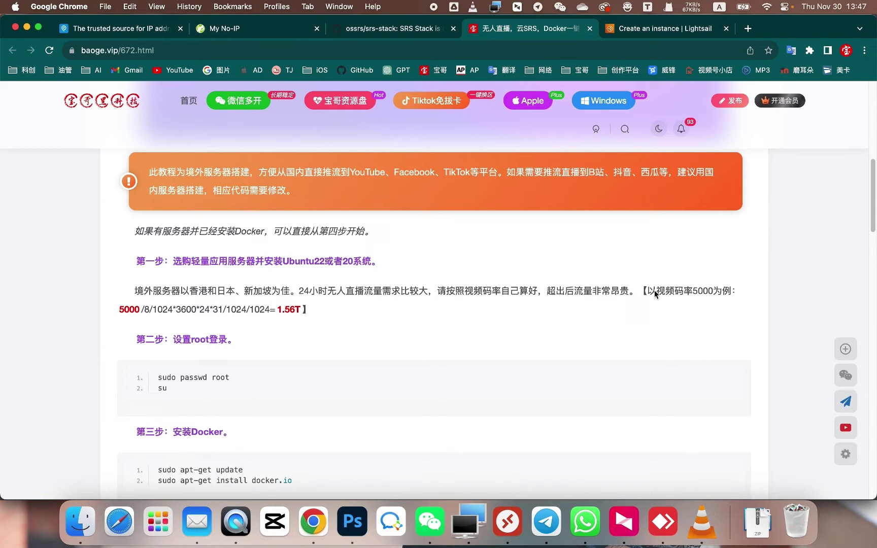
{"action": "left_click_drag", "start_coordinate": [648, 291], "coordinate": [300, 311]}
{"action": "left_click", "coordinate": [662, 29]}
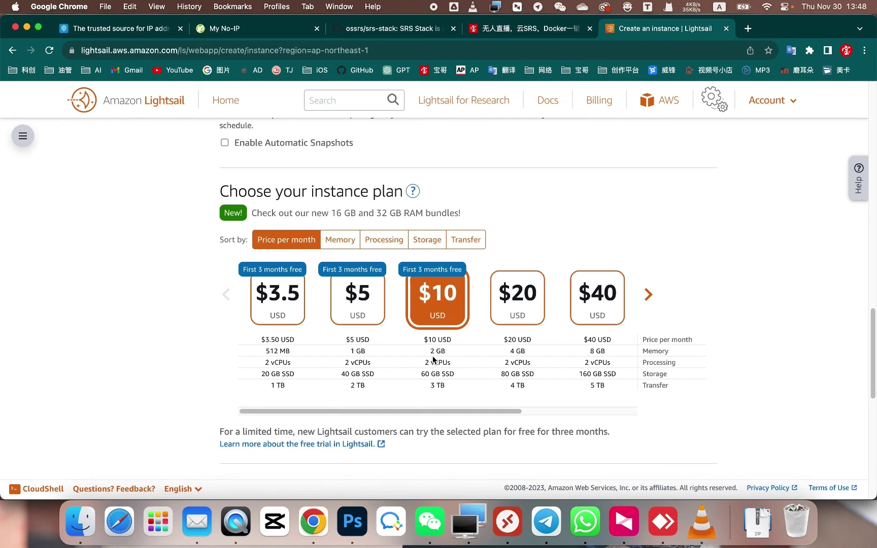
{"action": "scroll", "coordinate": [437, 356], "scroll_direction": "down", "scroll_amount": 10}
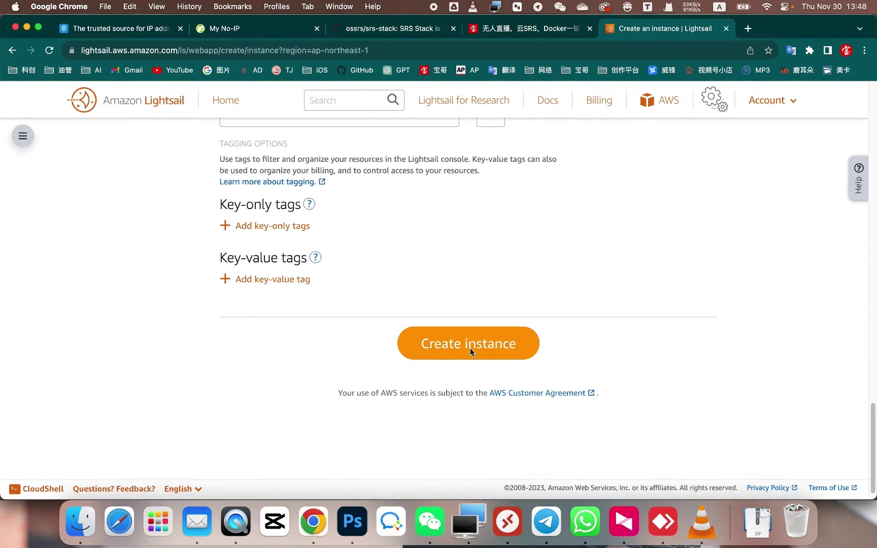
Create the Ubuntu-1 instance and bring up its Networking settings
{"action": "left_click", "coordinate": [470, 348]}
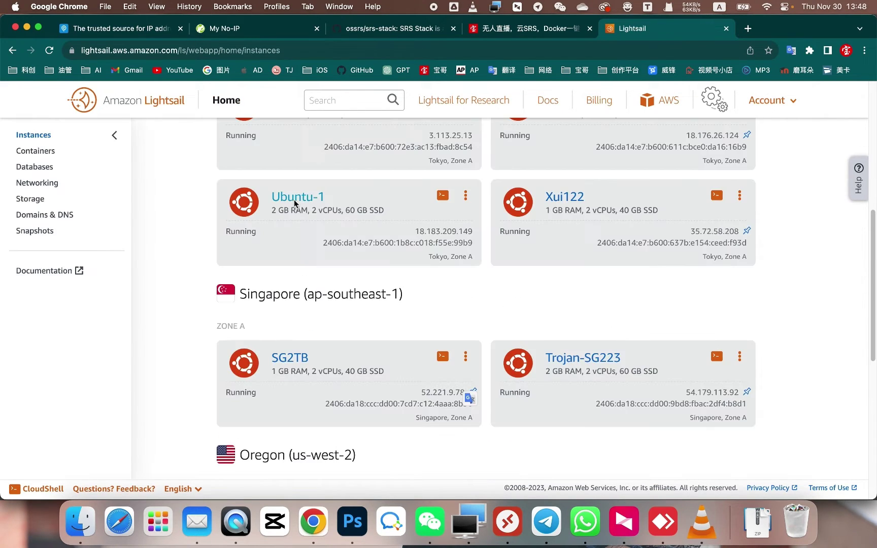
{"action": "left_click", "coordinate": [295, 198]}
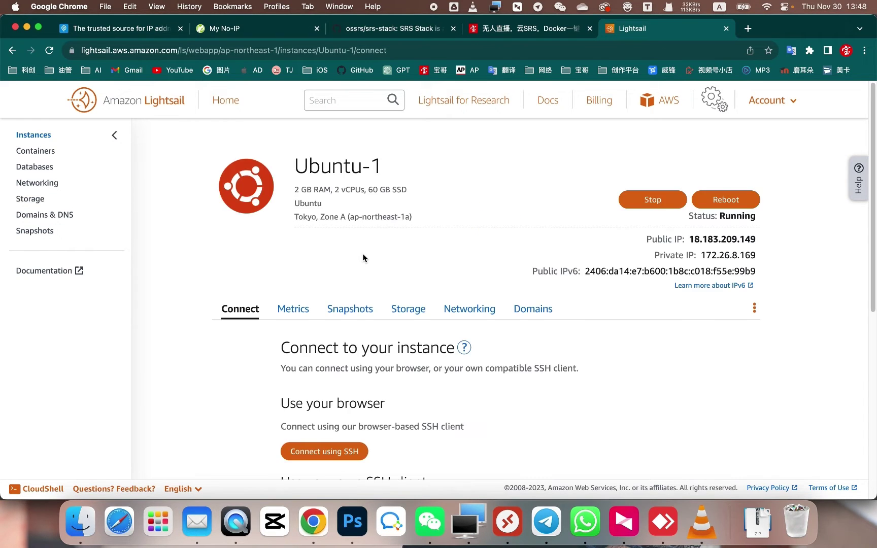
{"action": "left_click", "coordinate": [466, 312]}
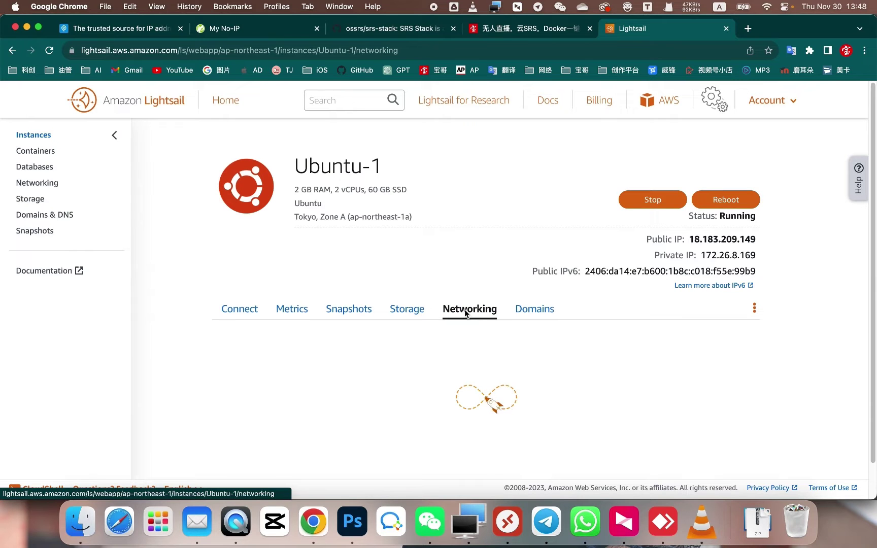
{"action": "scroll", "coordinate": [393, 303], "scroll_direction": "down", "scroll_amount": 2}
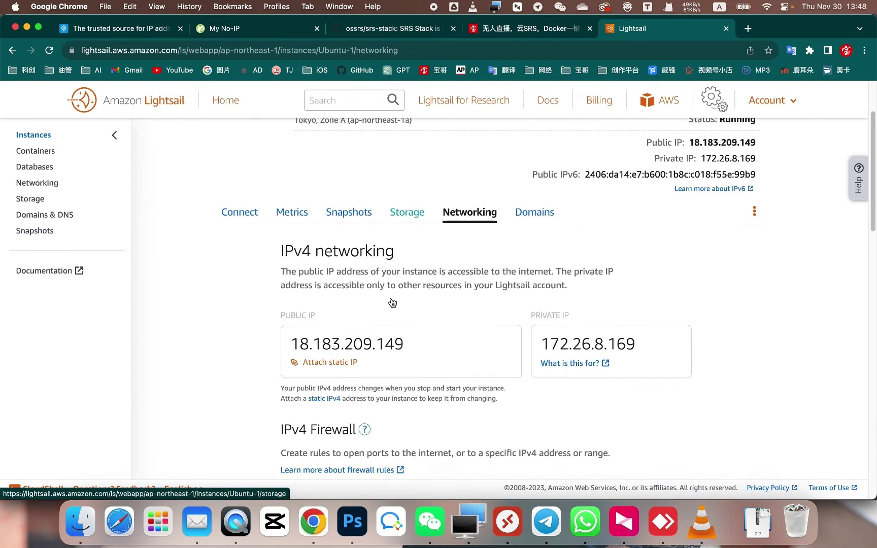
Create and attach static IP StaticIp-1 (18.177.183.196) to Ubuntu-1
{"action": "left_click", "coordinate": [335, 366]}
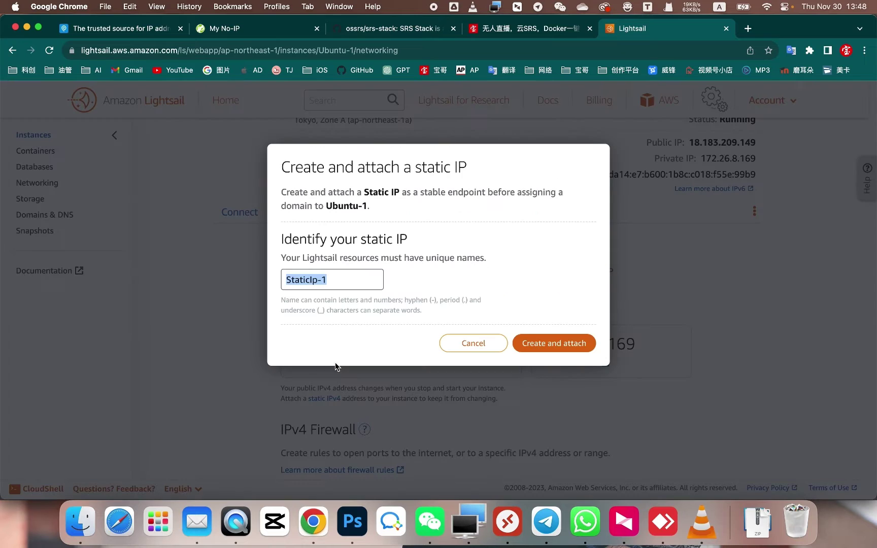
{"action": "left_click", "coordinate": [518, 343]}
{"action": "double_click", "coordinate": [395, 345]}
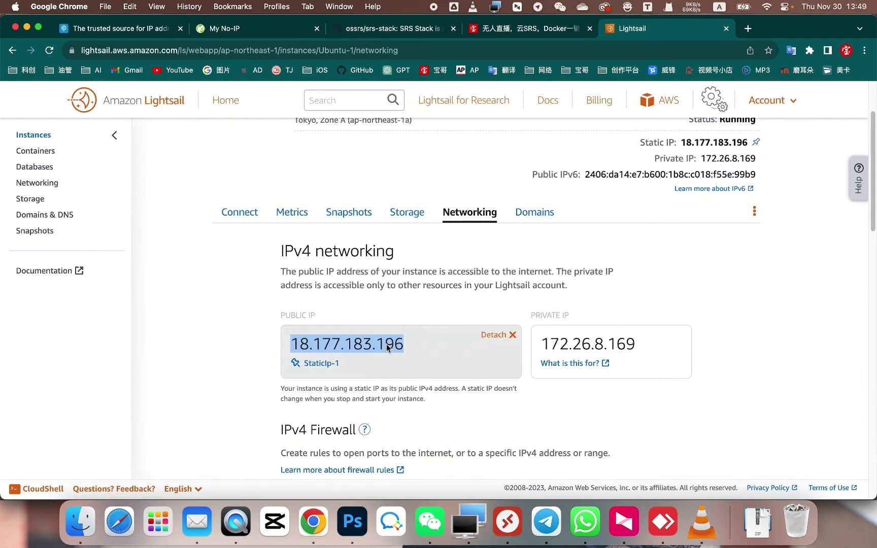
{"action": "scroll", "coordinate": [422, 347], "scroll_direction": "down", "scroll_amount": 6}
{"action": "scroll", "coordinate": [423, 333], "scroll_direction": "up", "scroll_amount": 1}
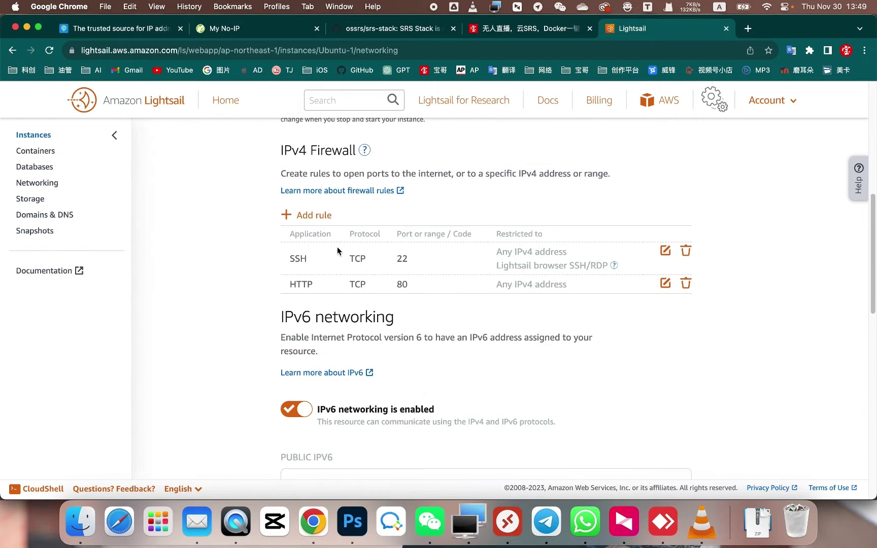
Add an IPv4 firewall rule allowing All protocols on ports 0–65535
{"action": "left_click", "coordinate": [321, 217]}
{"action": "left_click", "coordinate": [376, 280]}
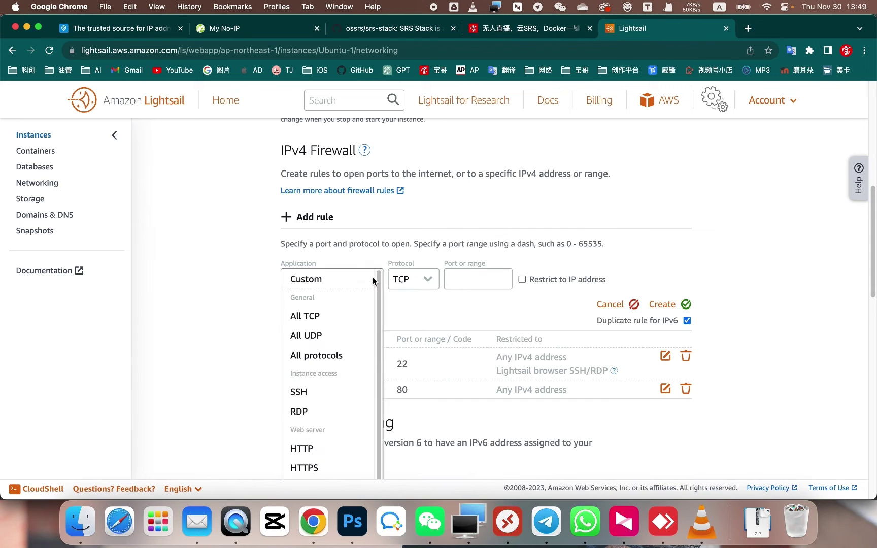
{"action": "left_click", "coordinate": [327, 354]}
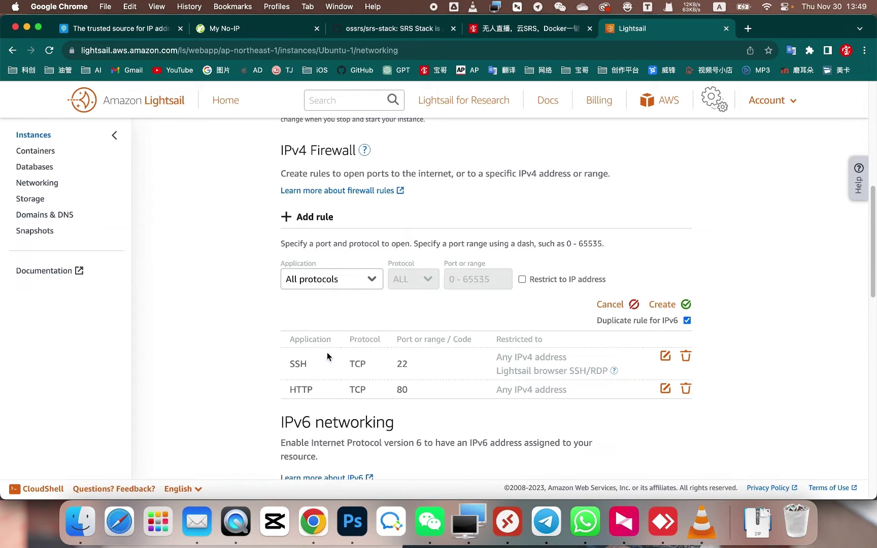
{"action": "left_click", "coordinate": [662, 305]}
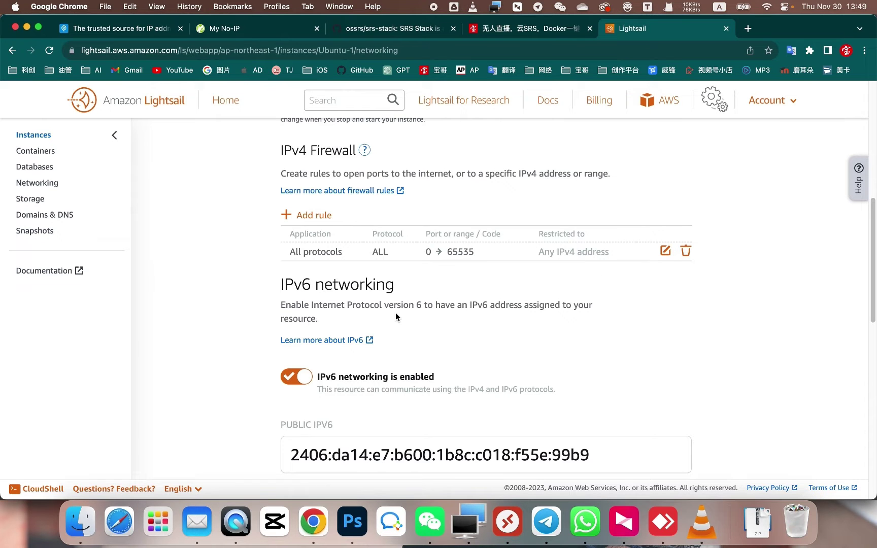
{"action": "scroll", "coordinate": [396, 316], "scroll_direction": "down", "scroll_amount": 1}
{"action": "scroll", "coordinate": [396, 315], "scroll_direction": "down", "scroll_amount": 3}
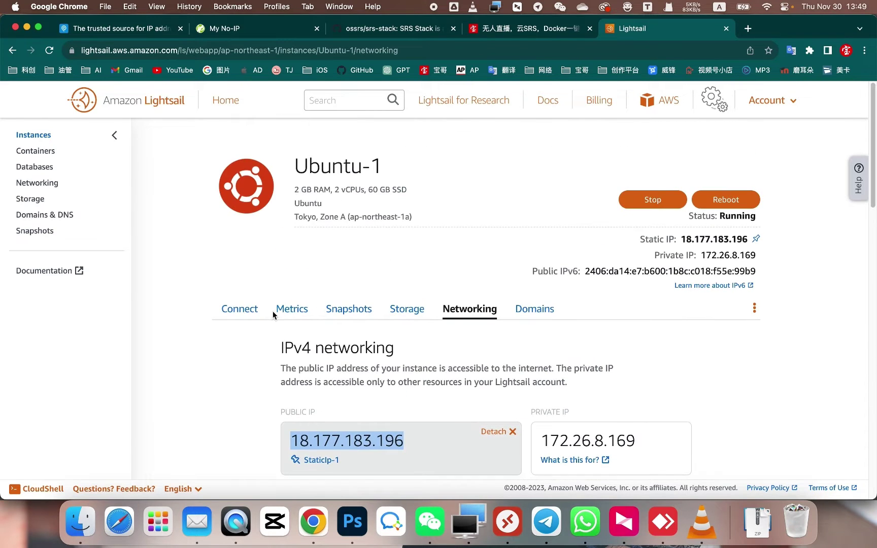
Review Ubuntu-1's connection details for SSH access
{"action": "left_click", "coordinate": [241, 308]}
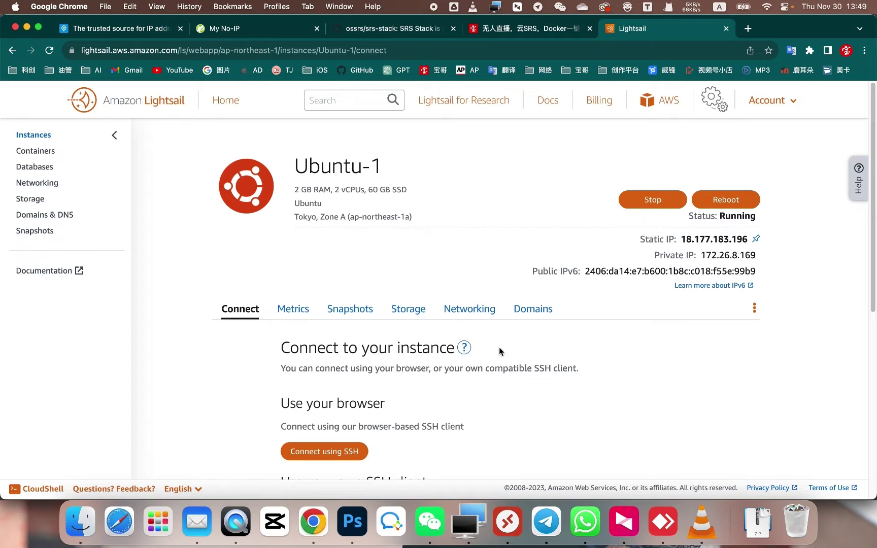
{"action": "scroll", "coordinate": [538, 356], "scroll_direction": "down", "scroll_amount": 4}
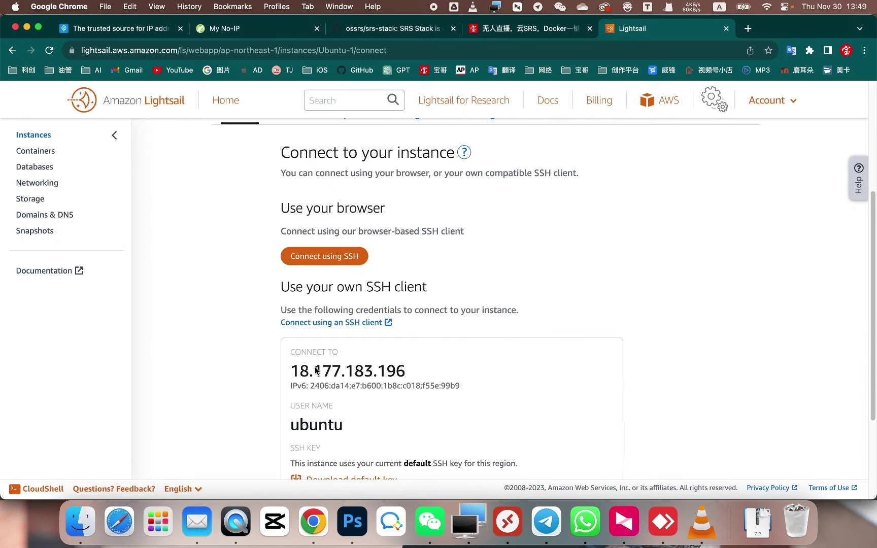
{"action": "scroll", "coordinate": [321, 425], "scroll_direction": "down", "scroll_amount": 2}
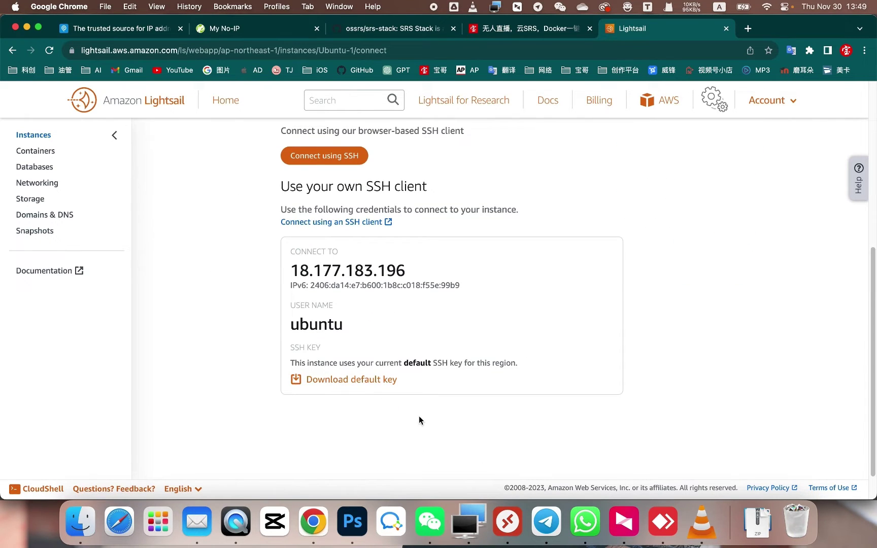
{"action": "scroll", "coordinate": [420, 416], "scroll_direction": "up", "scroll_amount": 6}
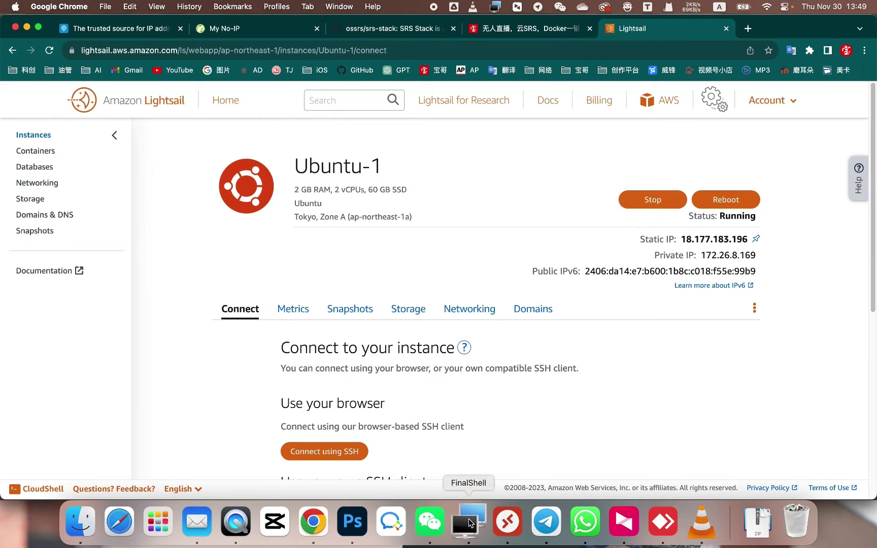
Run the FinalShell root commands: set root password, enable root and password SSH login, reboot
{"action": "left_click", "coordinate": [471, 522]}
{"action": "left_click", "coordinate": [399, 364]}
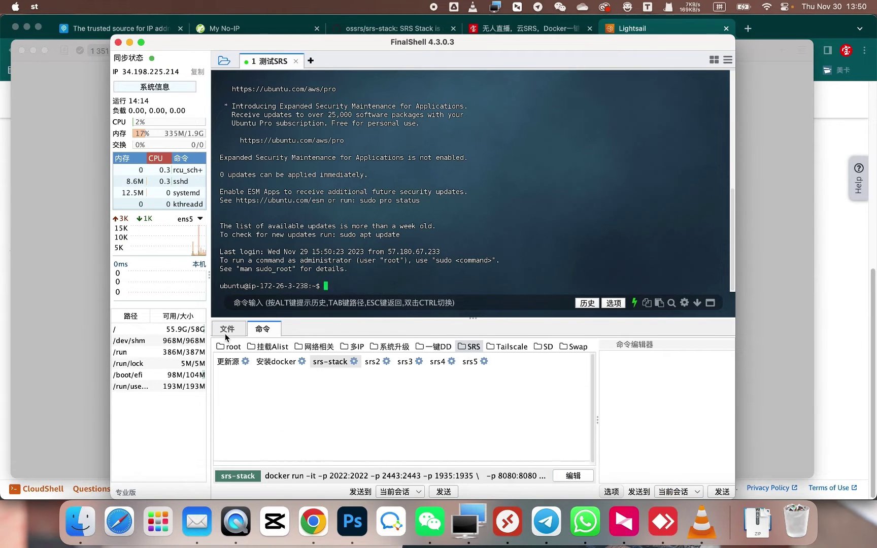
{"action": "left_click", "coordinate": [268, 346]}
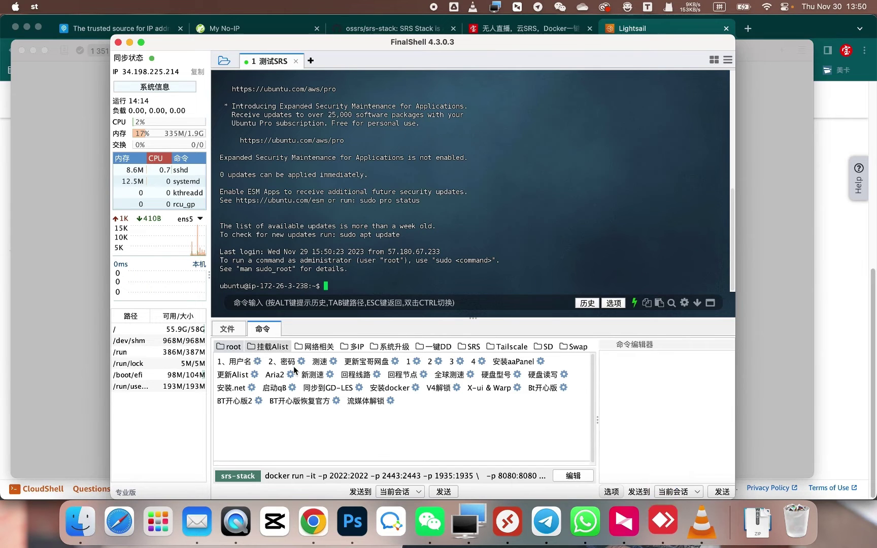
{"action": "left_click", "coordinate": [410, 363]}
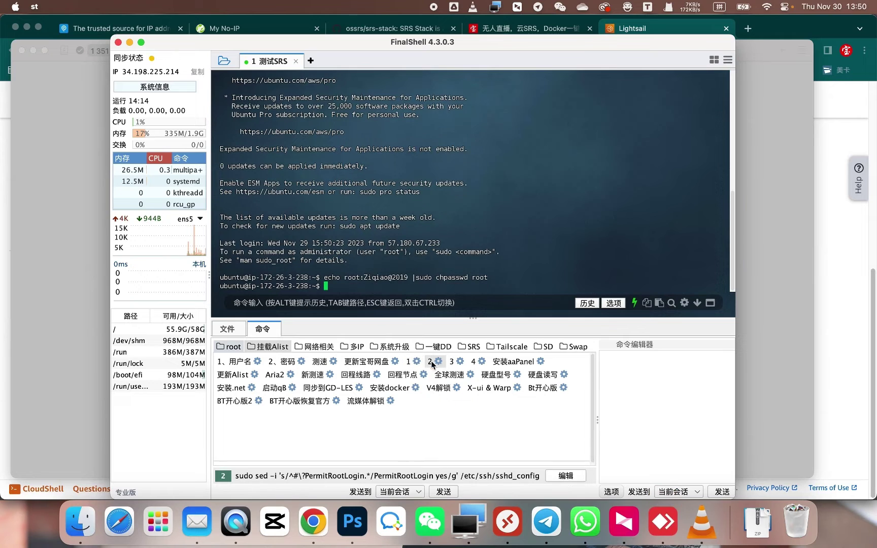
{"action": "left_click", "coordinate": [436, 363]}
{"action": "left_click", "coordinate": [456, 361]}
{"action": "left_click", "coordinate": [475, 361]}
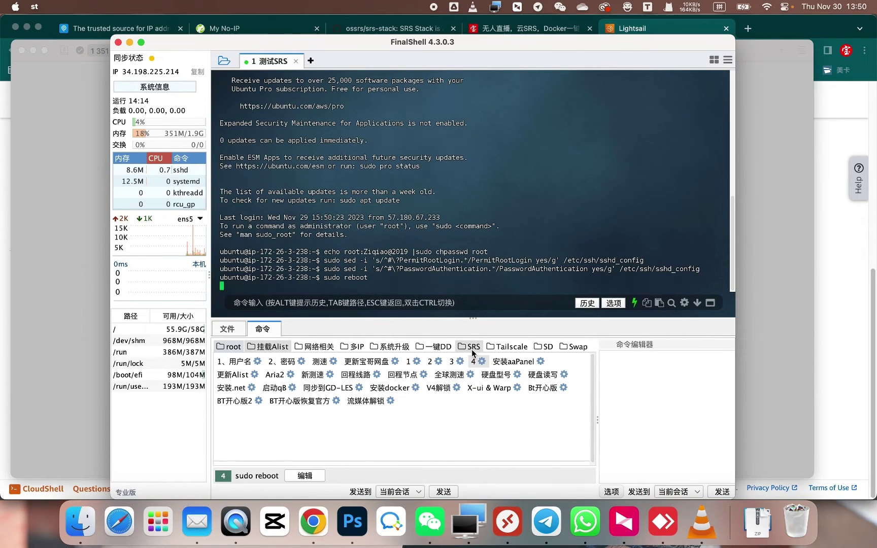
Review the tutorial's root-login, Docker and SRS install steps, then return to the root terminal
{"action": "key", "text": "super+Tab"}
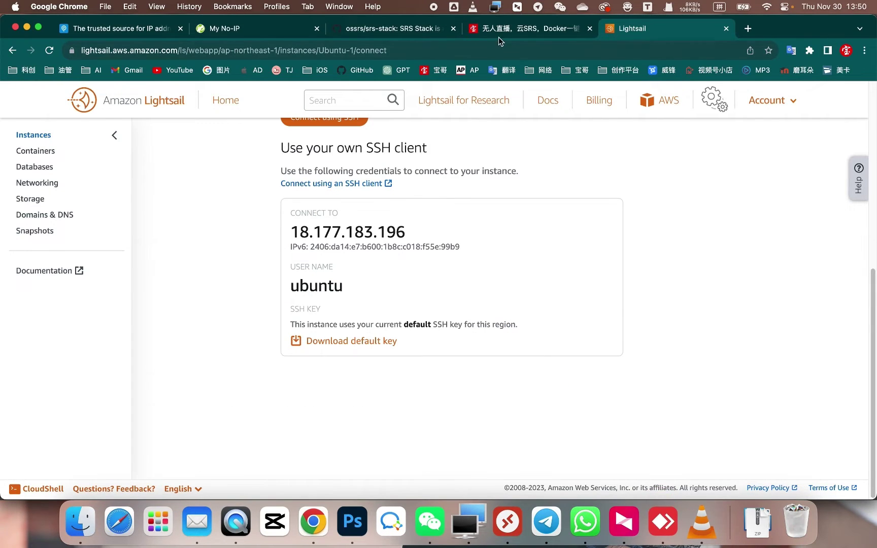
{"action": "left_click", "coordinate": [502, 35]}
{"action": "scroll", "coordinate": [381, 254], "scroll_direction": "down", "scroll_amount": 5}
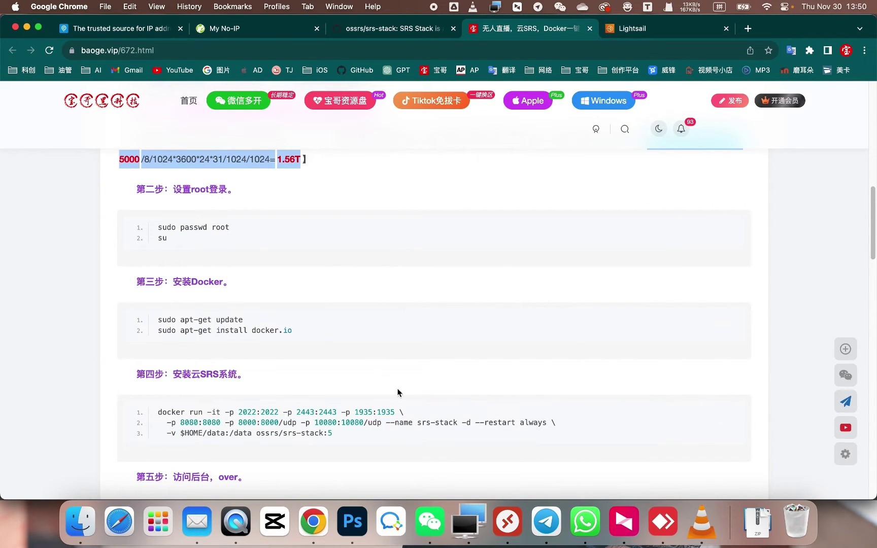
{"action": "left_click", "coordinate": [468, 521]}
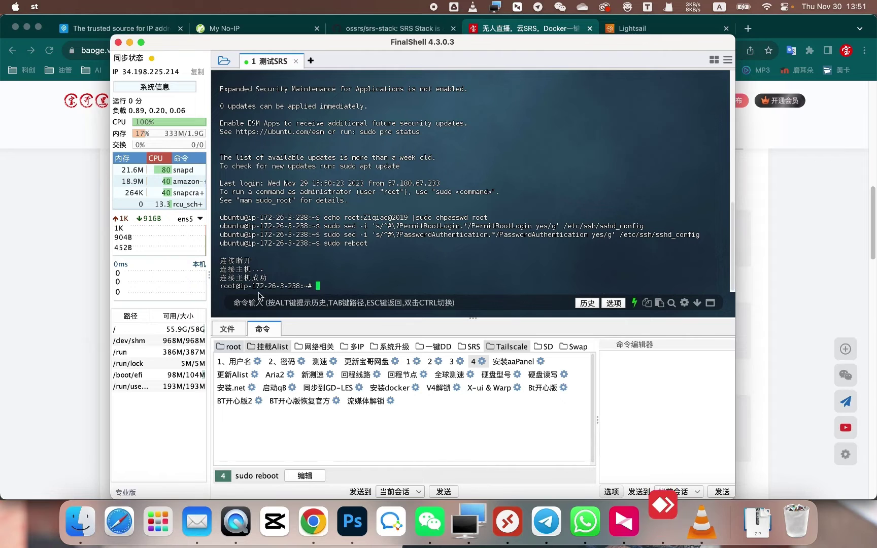
Update the server's package lists and install Docker (docker.io 24.0.5), confirming with Y
{"action": "left_click", "coordinate": [473, 348]}
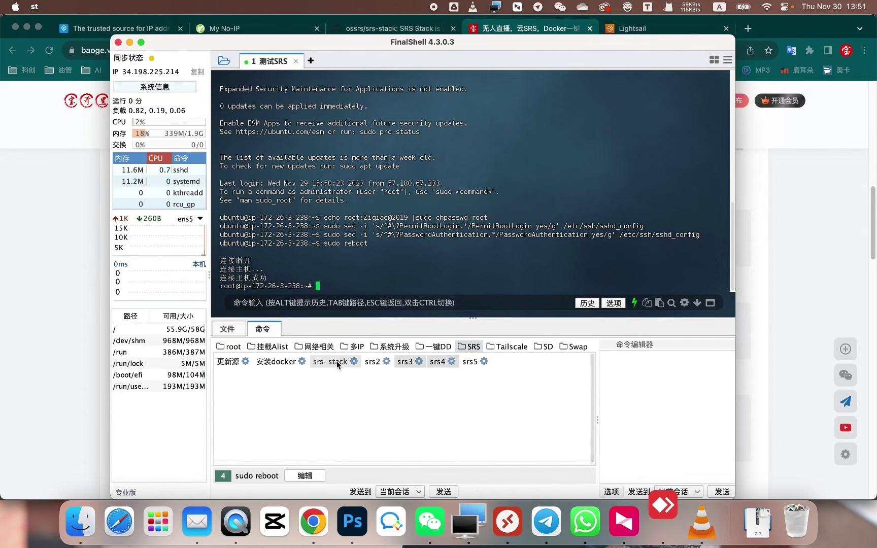
{"action": "left_click", "coordinate": [228, 362]}
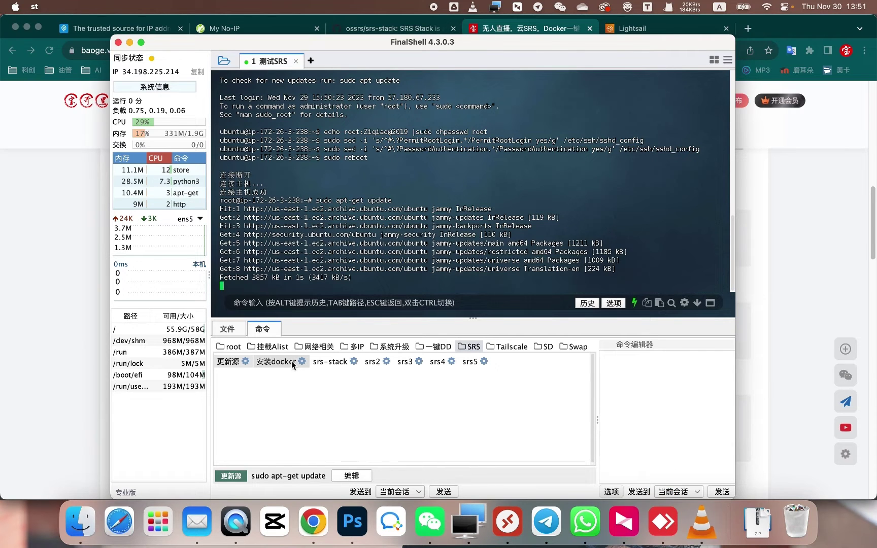
{"action": "left_click", "coordinate": [284, 362]}
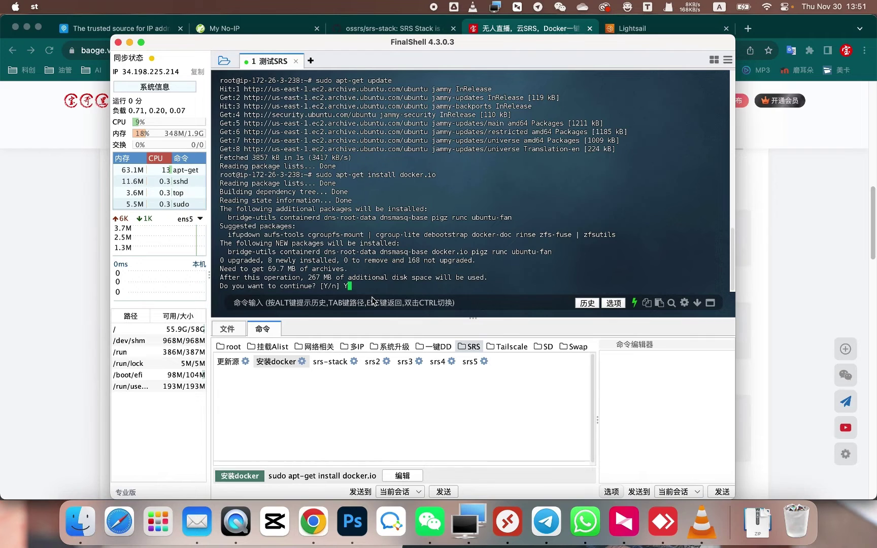
{"action": "type", "text": "Y"}
{"action": "key", "text": "Return"}
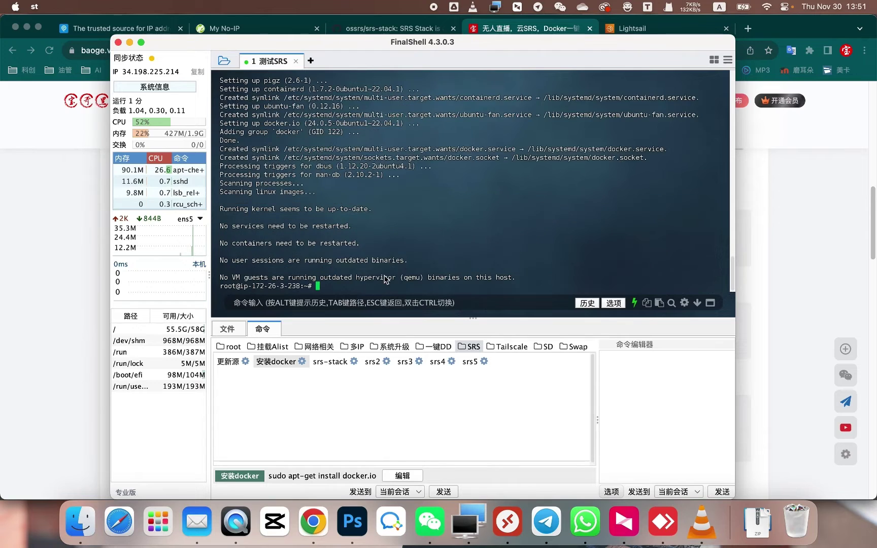
Launch the srs-stack container, pulling the ossrs/srs-stack:5 image, then return to Chrome
{"action": "left_click", "coordinate": [328, 363]}
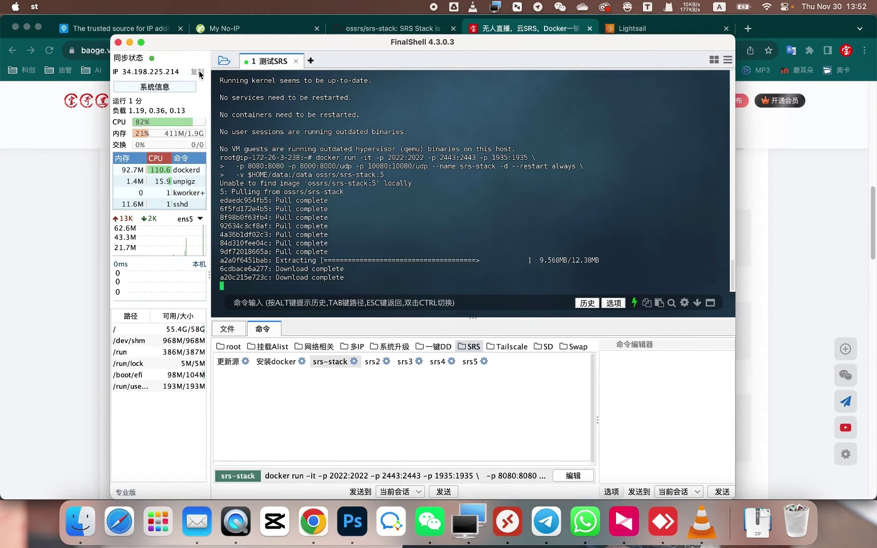
{"action": "left_click", "coordinate": [775, 78]}
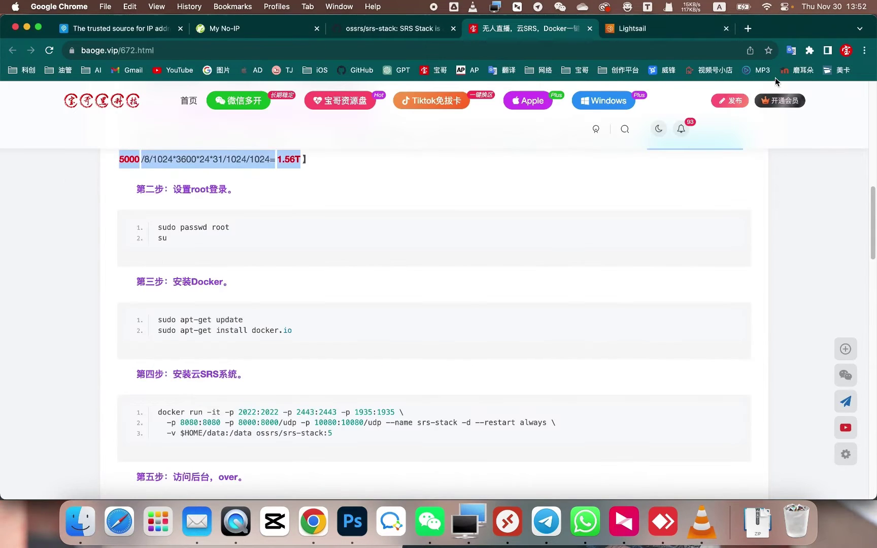
Open the server's SRS Stack dashboard on port 2022 and log in
{"action": "left_click", "coordinate": [747, 29]}
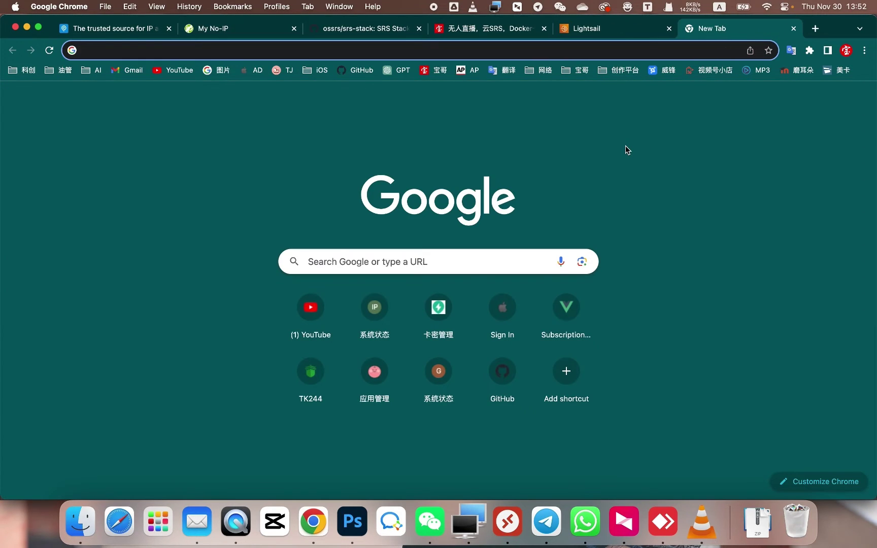
{"action": "type", "text": "34.198.225.214"}
{"action": "type", "text": ":202"}
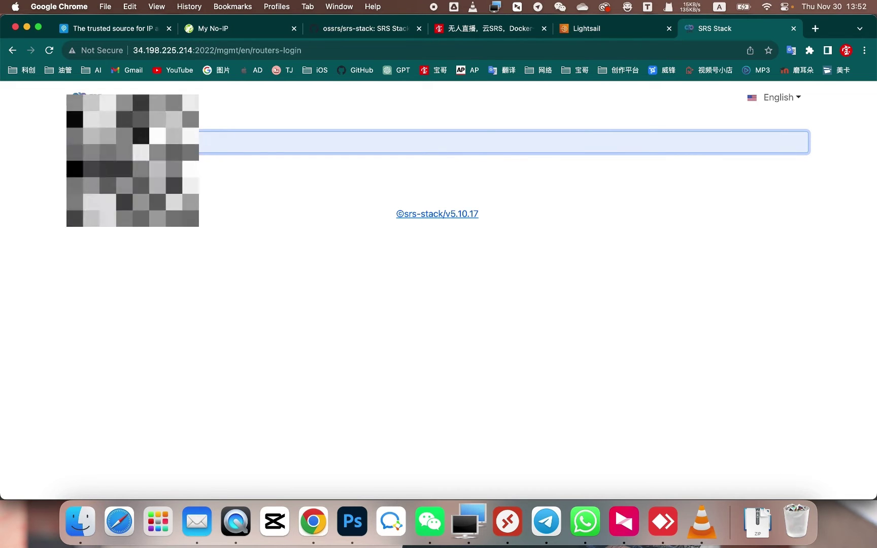
{"action": "left_click", "coordinate": [83, 173]}
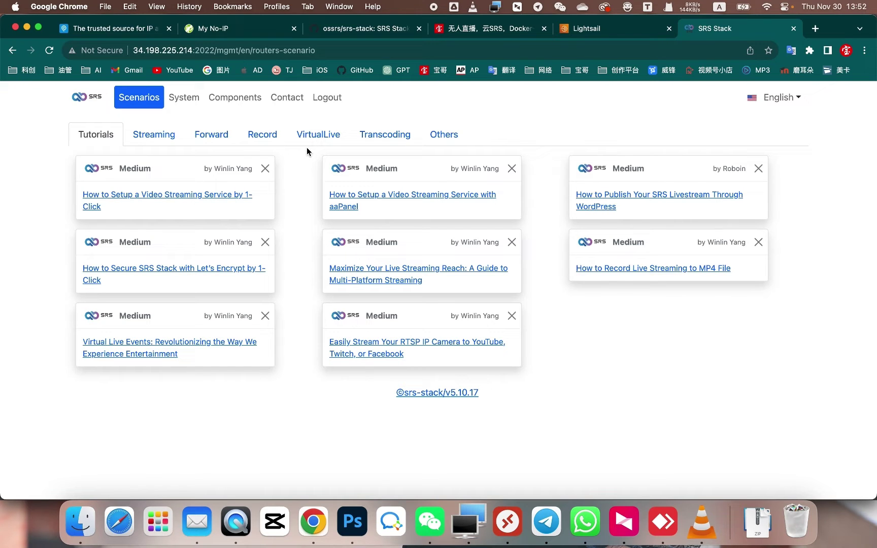
Set the Virtual Live source to Forward stream, then bring up AnyDesk for the home PC
{"action": "left_click", "coordinate": [317, 134]}
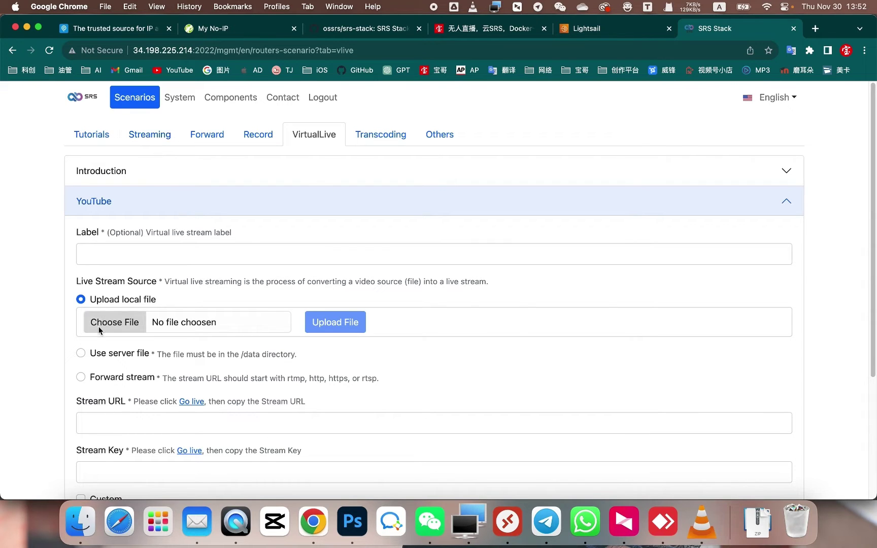
{"action": "left_click", "coordinate": [81, 377]}
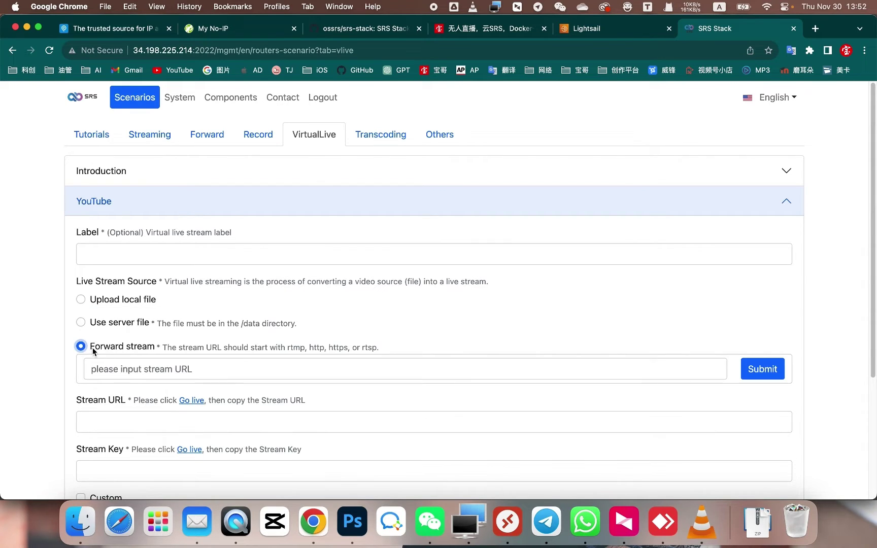
{"action": "left_click_drag", "start_coordinate": [92, 350], "coordinate": [146, 351]}
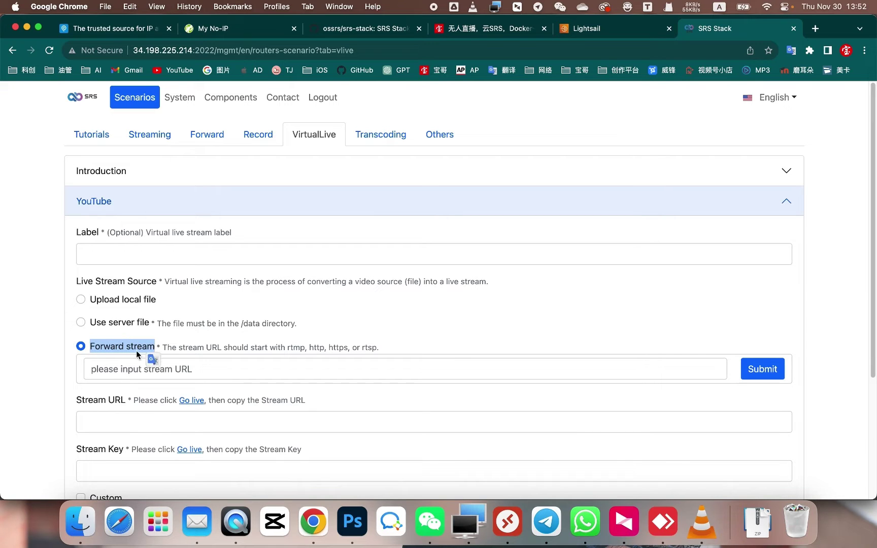
{"action": "left_click", "coordinate": [204, 347]}
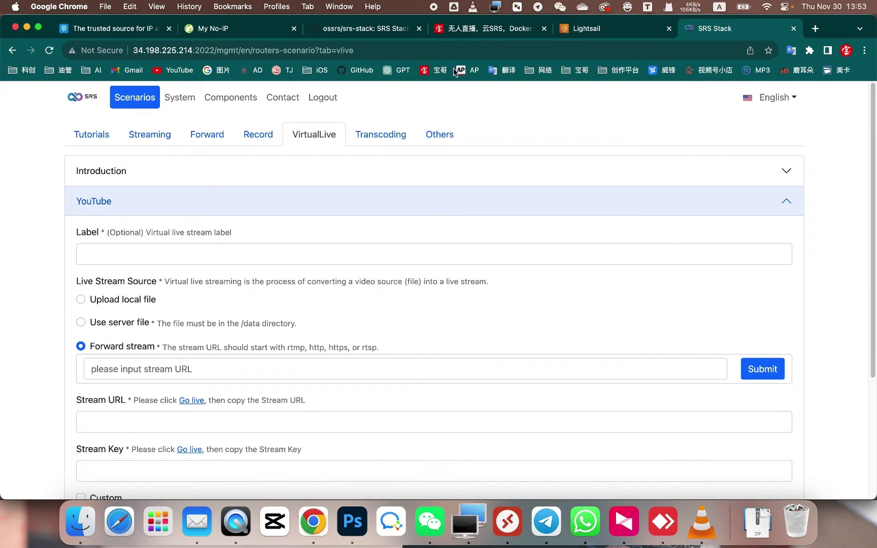
{"action": "left_click", "coordinate": [662, 523]}
Connect to the home PC and view the Reolink NVR's Network Information
{"action": "left_click", "coordinate": [87, 317]}
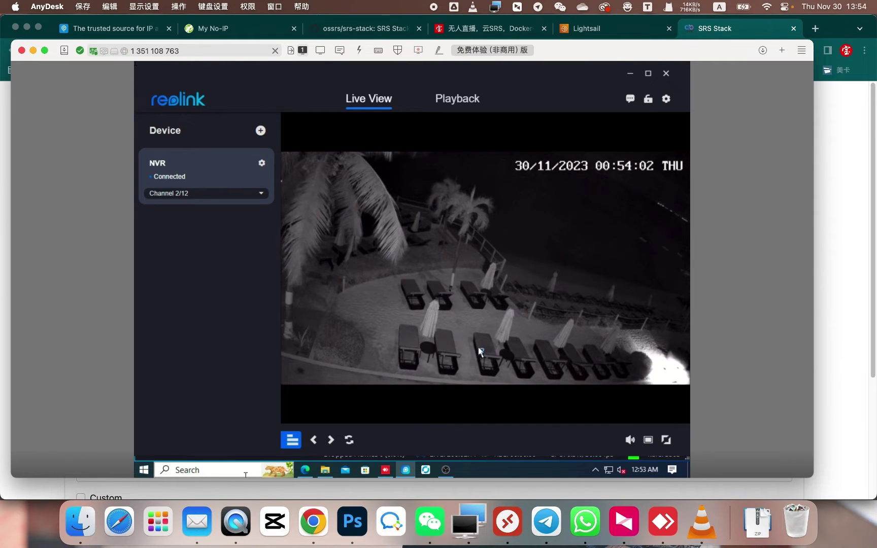
{"action": "left_click", "coordinate": [262, 163]}
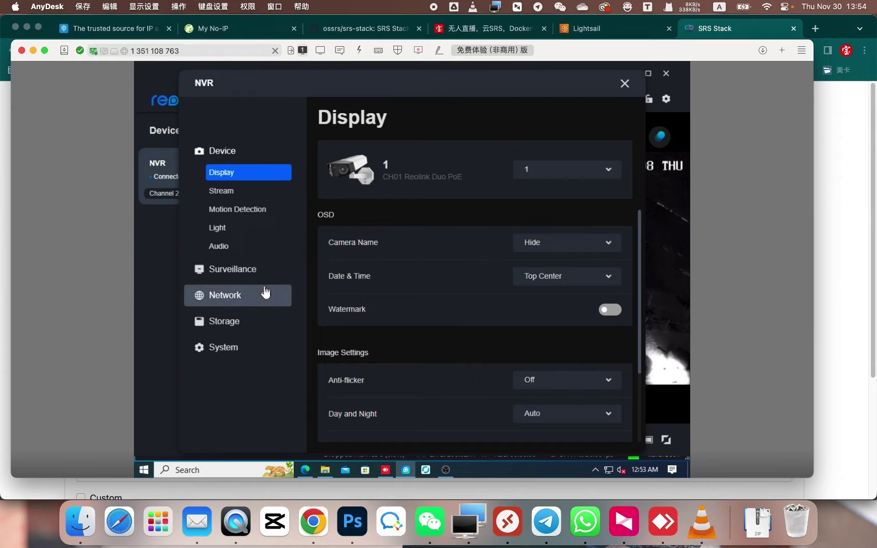
{"action": "left_click", "coordinate": [242, 305]}
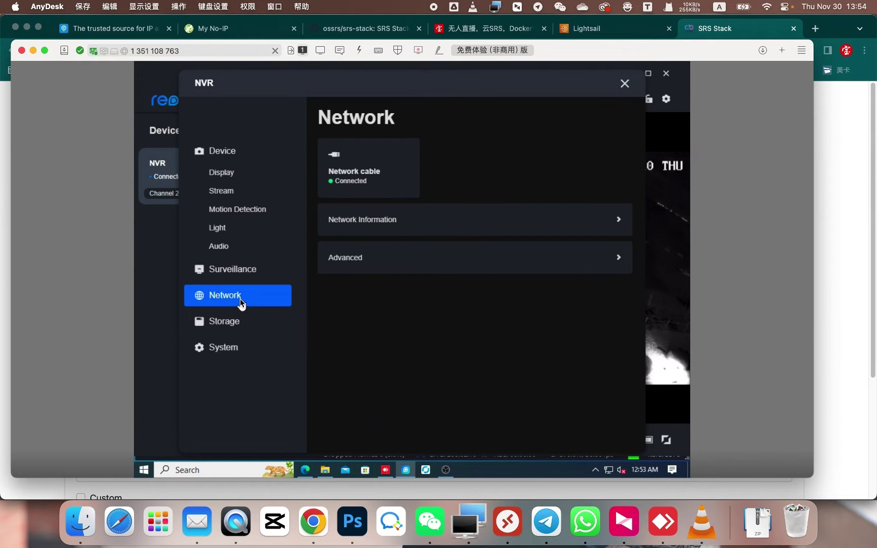
{"action": "left_click", "coordinate": [454, 226]}
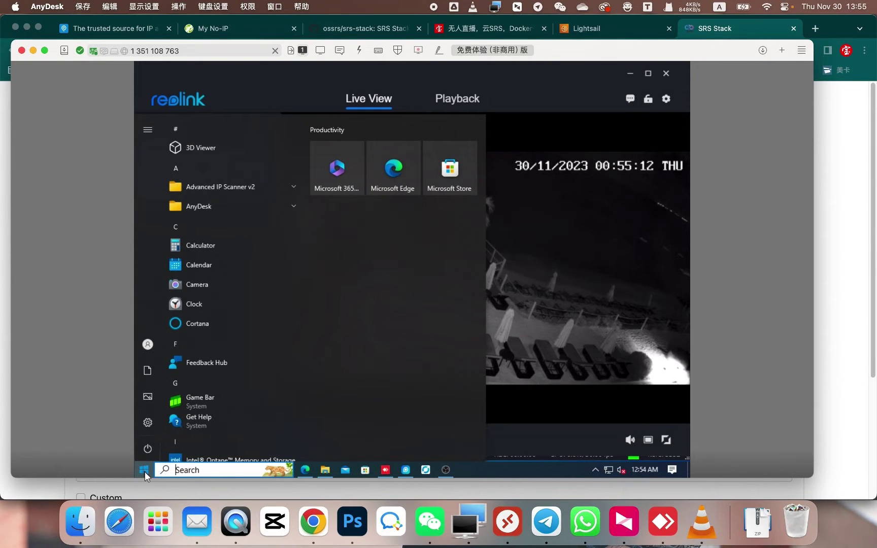
Launch VLC media player and open a network stream in Open Media
{"action": "type", "text": "VLS"}
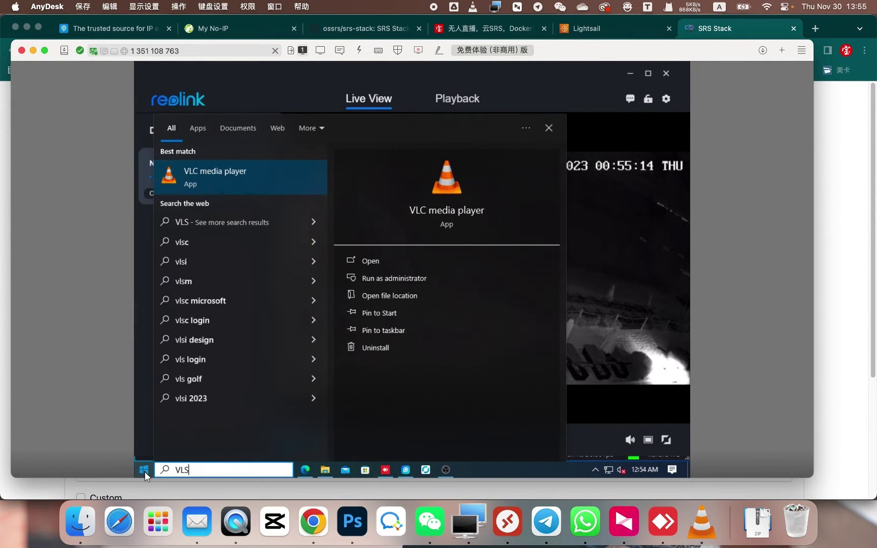
{"action": "key", "text": "BackSpace"}
{"action": "type", "text": "C"}
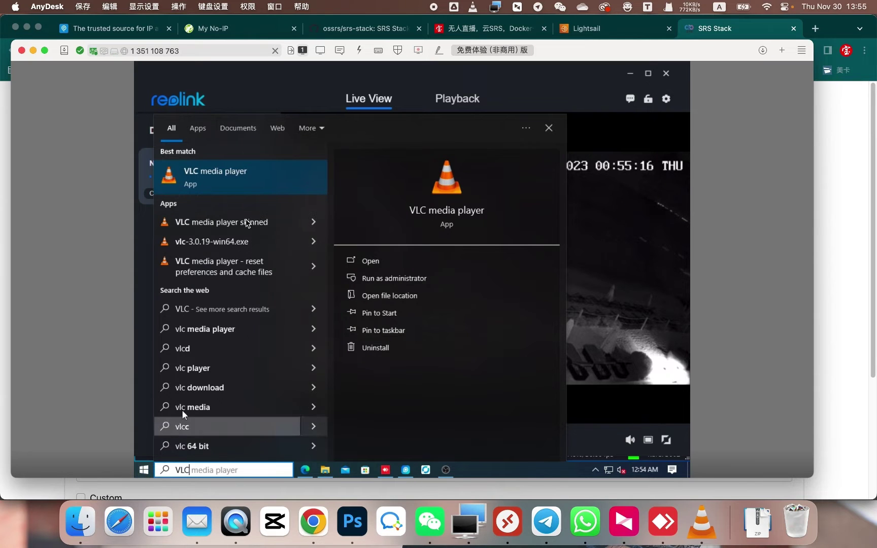
{"action": "left_click", "coordinate": [227, 179]}
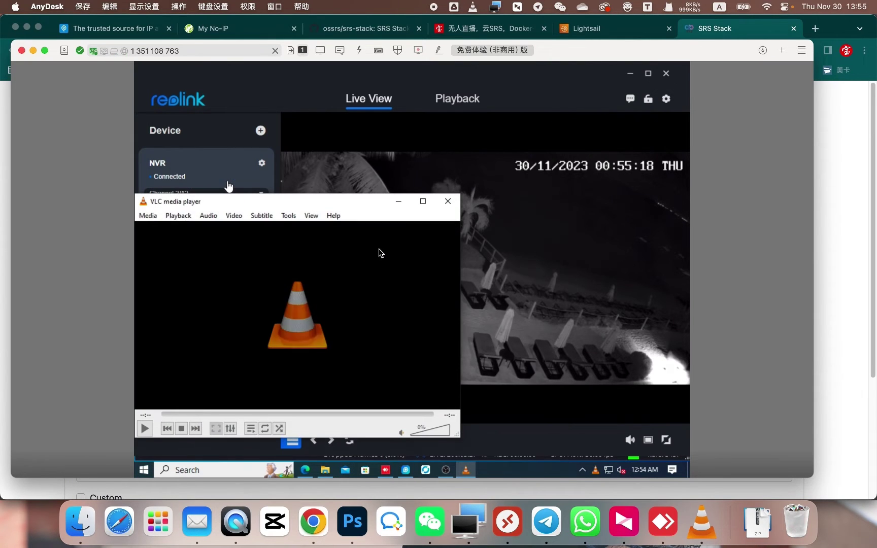
{"action": "left_click", "coordinate": [148, 216]}
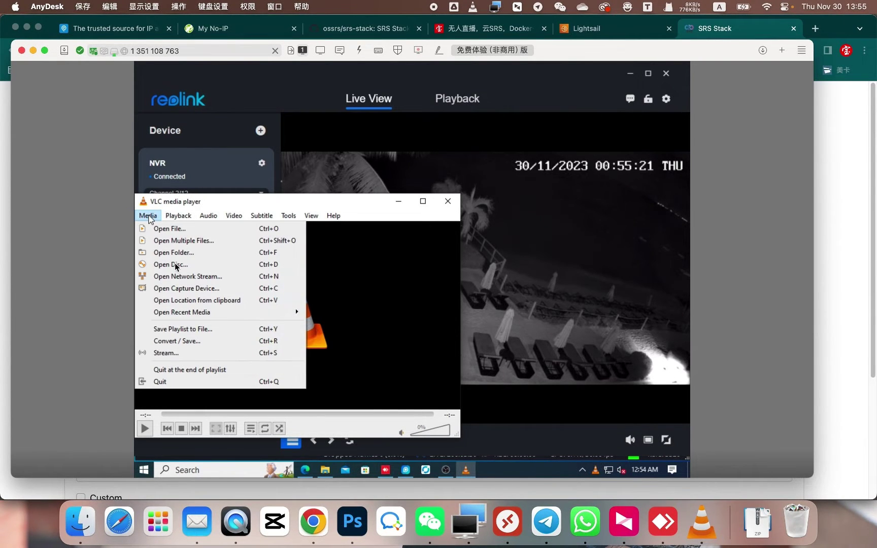
{"action": "left_click", "coordinate": [190, 277]}
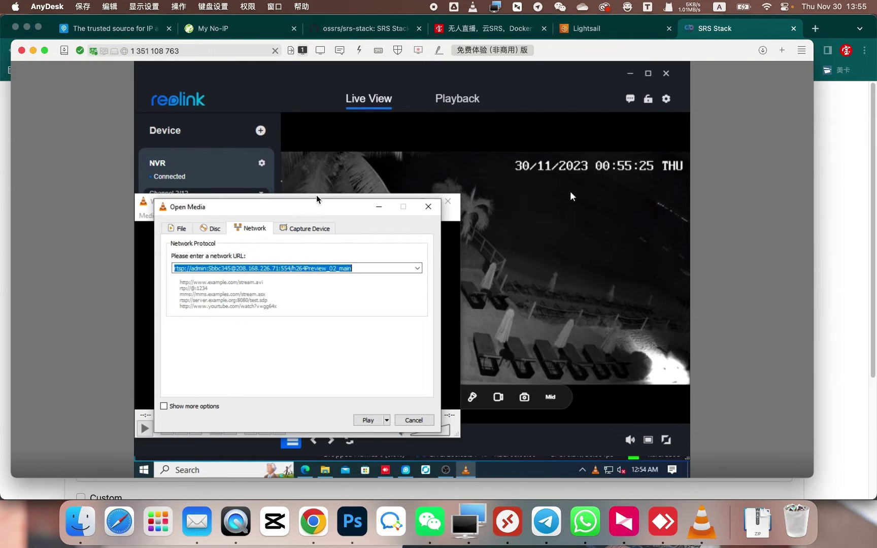
Replace the public IP 208.168.226.71 in the RTSP URL with local 192.168.2.32
{"action": "left_click", "coordinate": [177, 269]}
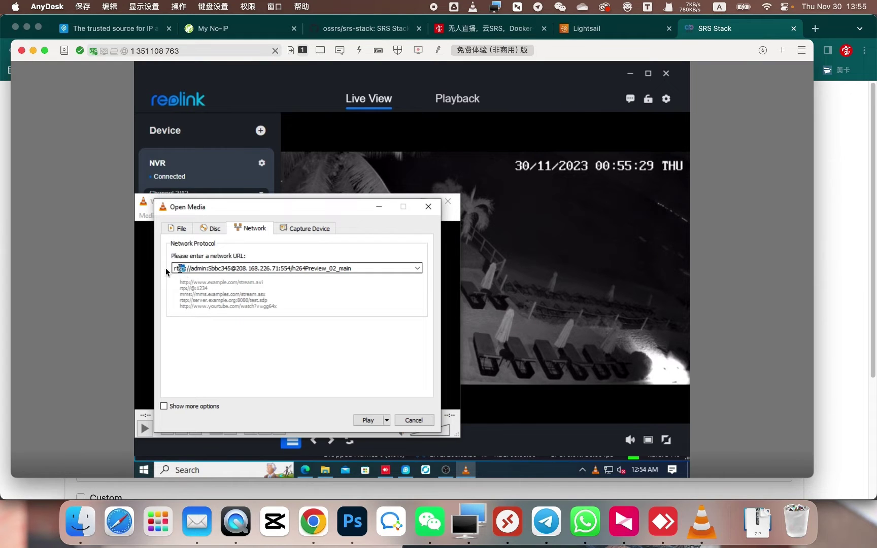
{"action": "left_click", "coordinate": [195, 266]}
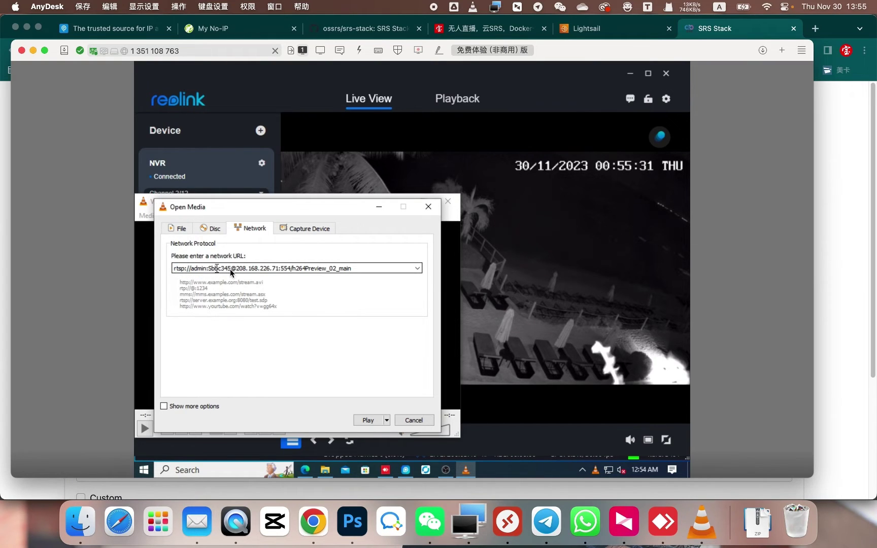
{"action": "left_click_drag", "start_coordinate": [235, 268], "coordinate": [278, 270]}
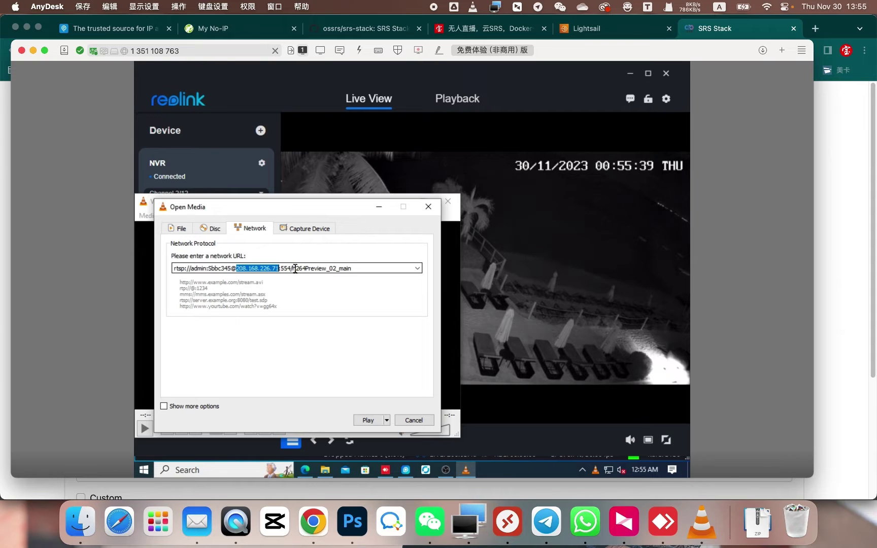
{"action": "left_click", "coordinate": [295, 268]}
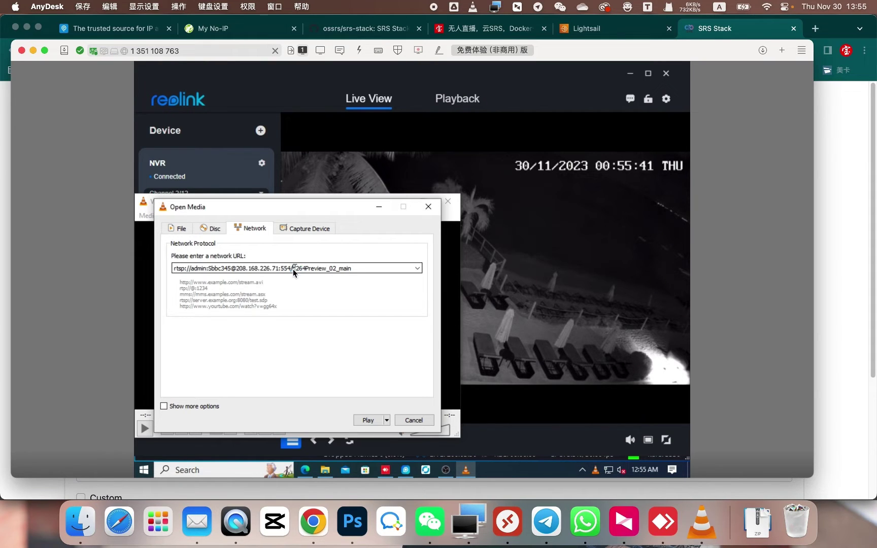
{"action": "double_click", "coordinate": [301, 269]}
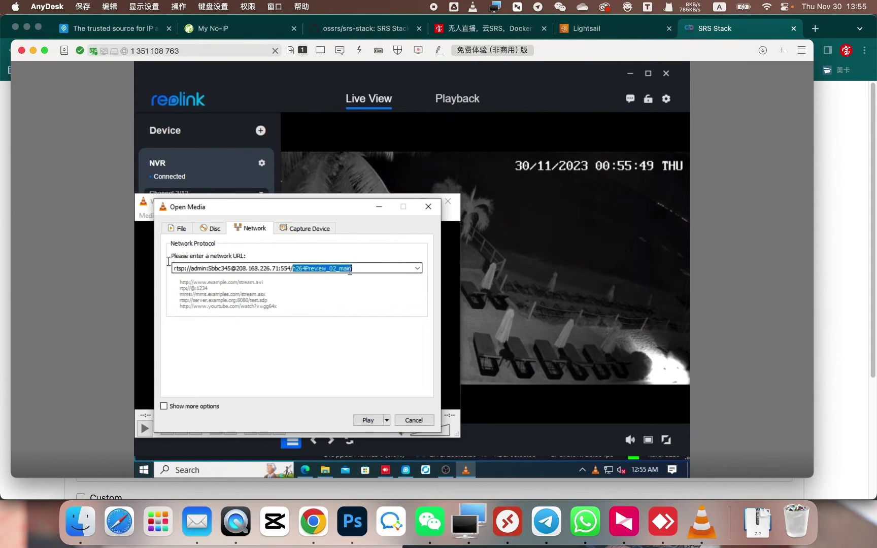
{"action": "double_click", "coordinate": [257, 268]}
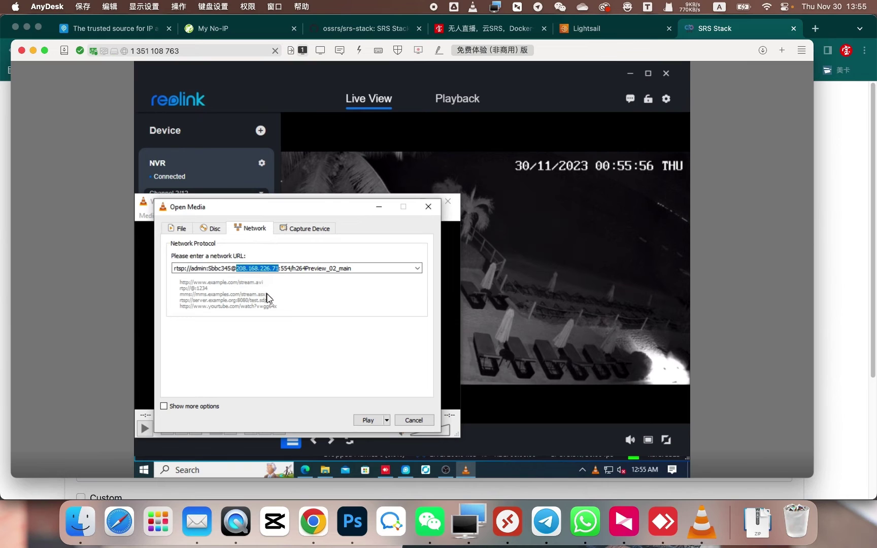
{"action": "type", "text": "192.168"}
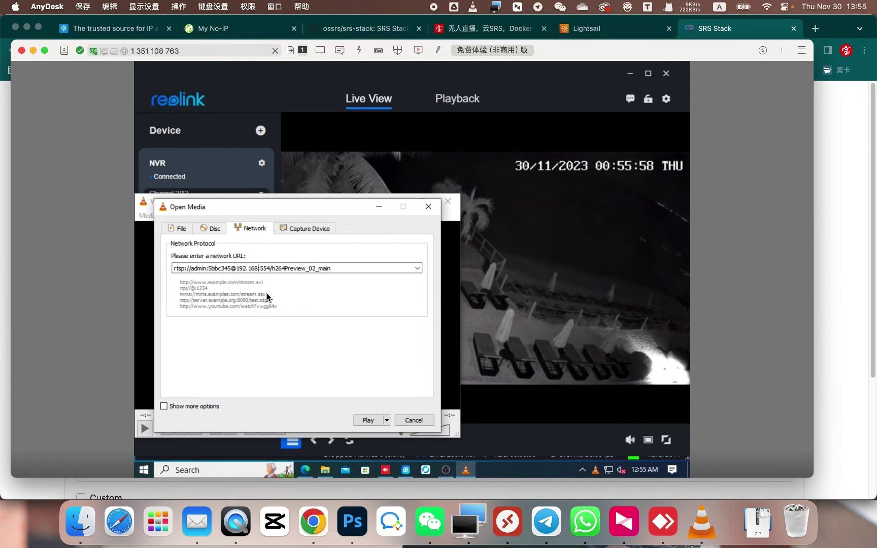
{"action": "type", "text": ".2.32"}
{"action": "key", "text": "shift+End"}
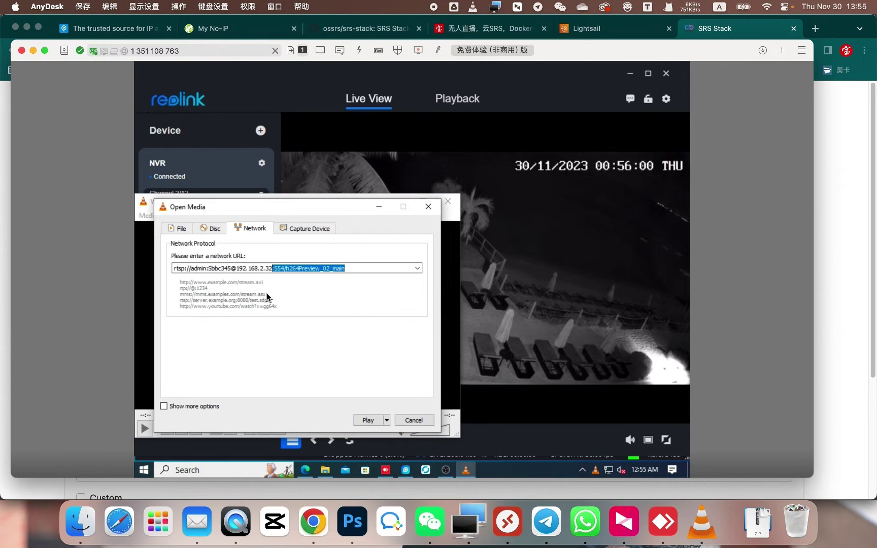
Play rtsp://192.168.2.32:554/h264Preview_02_main in VLC to show the live camera feed
{"action": "left_click", "coordinate": [369, 421]}
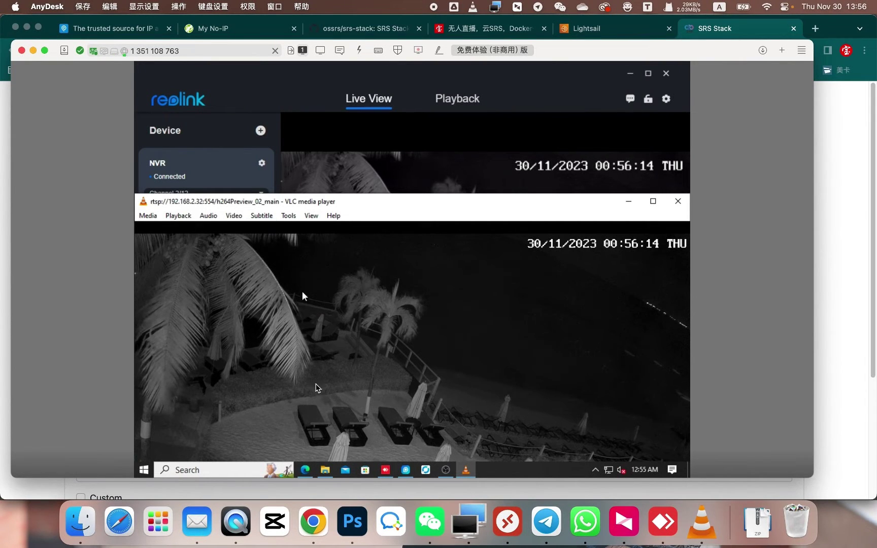
Bring the router admin page forward and browse its Scheduling and Quality Of Service sections
{"action": "left_click", "coordinate": [304, 471]}
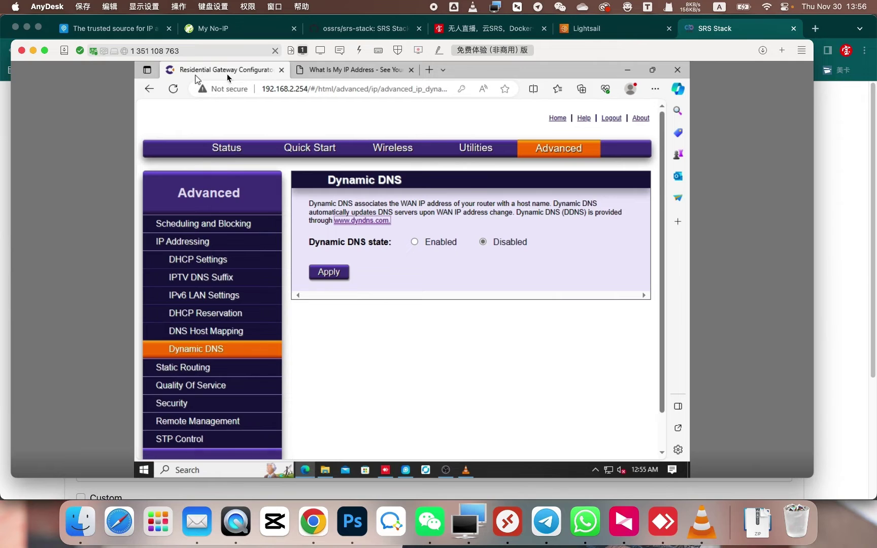
{"action": "left_click", "coordinate": [273, 228]}
{"action": "left_click", "coordinate": [244, 376]}
{"action": "left_click", "coordinate": [243, 376]}
On the Status page, locate the gateway's public IPv4 address 208.168.226.71
{"action": "left_click", "coordinate": [219, 129]}
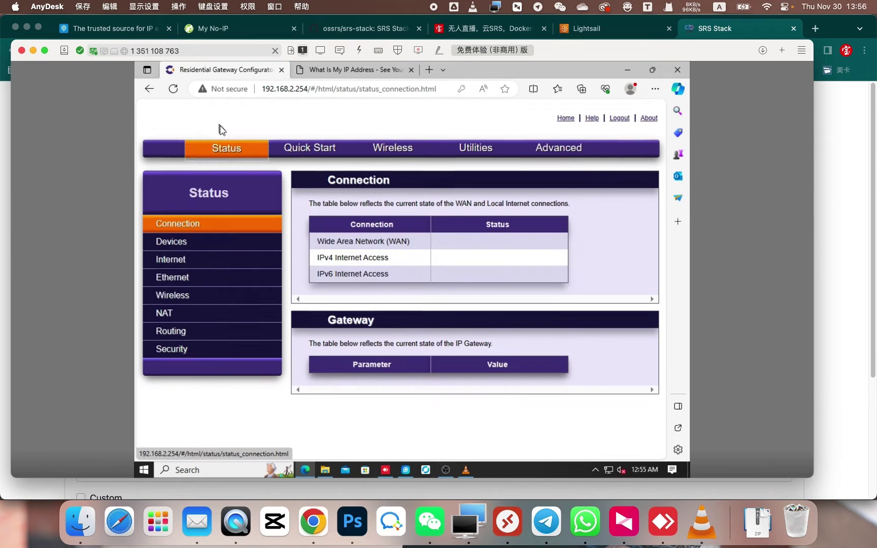
{"action": "scroll", "coordinate": [533, 375], "scroll_direction": "down", "scroll_amount": 1}
{"action": "scroll", "coordinate": [533, 375], "scroll_direction": "down", "scroll_amount": 4}
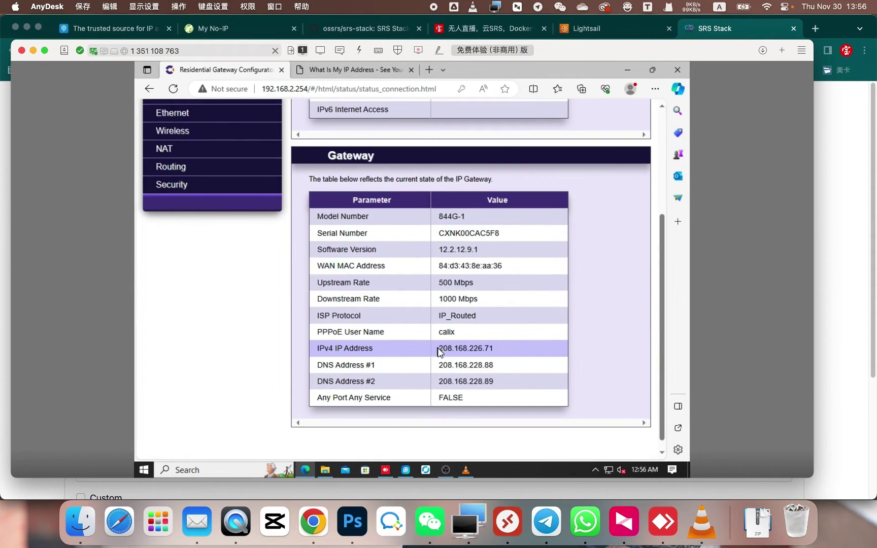
{"action": "left_click_drag", "start_coordinate": [439, 348], "coordinate": [501, 351]}
{"action": "scroll", "coordinate": [395, 314], "scroll_direction": "up", "scroll_amount": 1}
{"action": "scroll", "coordinate": [396, 316], "scroll_direction": "up", "scroll_amount": 5}
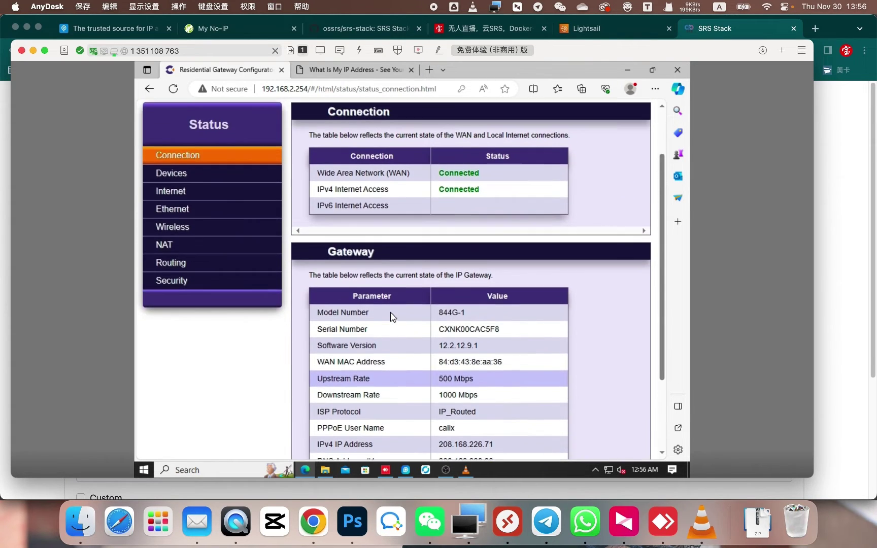
{"action": "scroll", "coordinate": [391, 312], "scroll_direction": "up", "scroll_amount": 4}
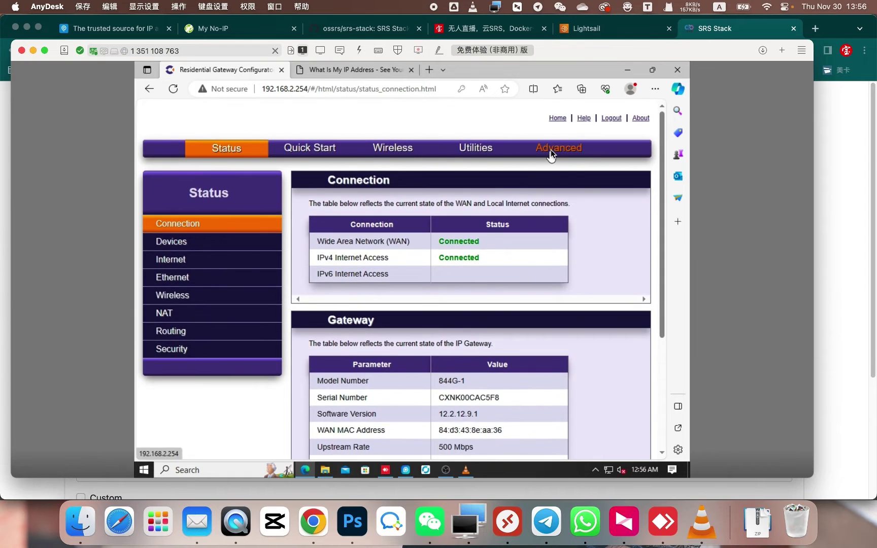
Confirm DMZ hosting under Advanced settings points to the NVR at 192.168.2.32
{"action": "left_click", "coordinate": [550, 149]}
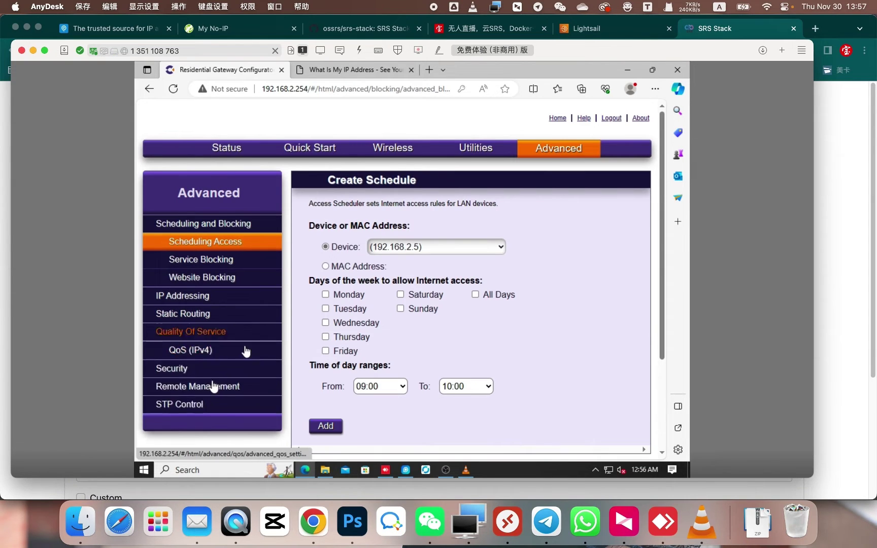
{"action": "mouse_move", "coordinate": [230, 368]}
{"action": "scroll", "coordinate": [197, 379], "scroll_direction": "down", "scroll_amount": 1}
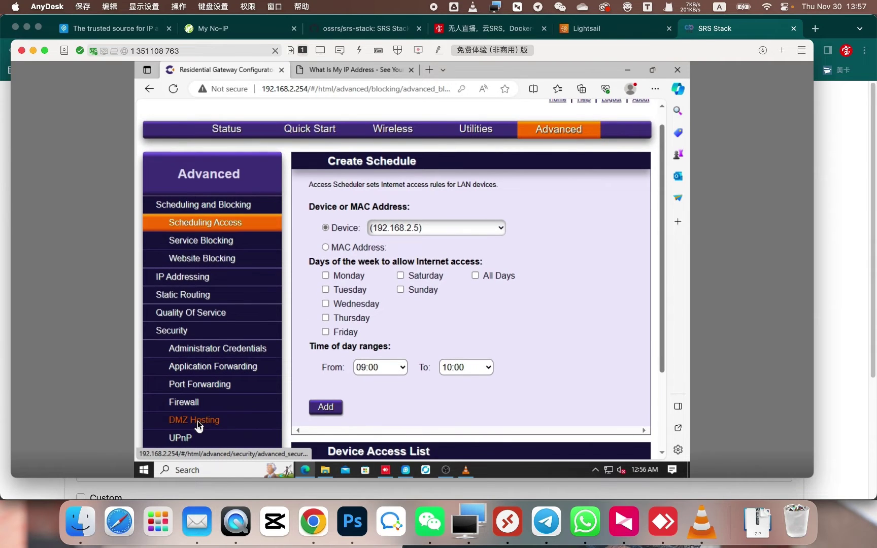
{"action": "left_click", "coordinate": [198, 422]}
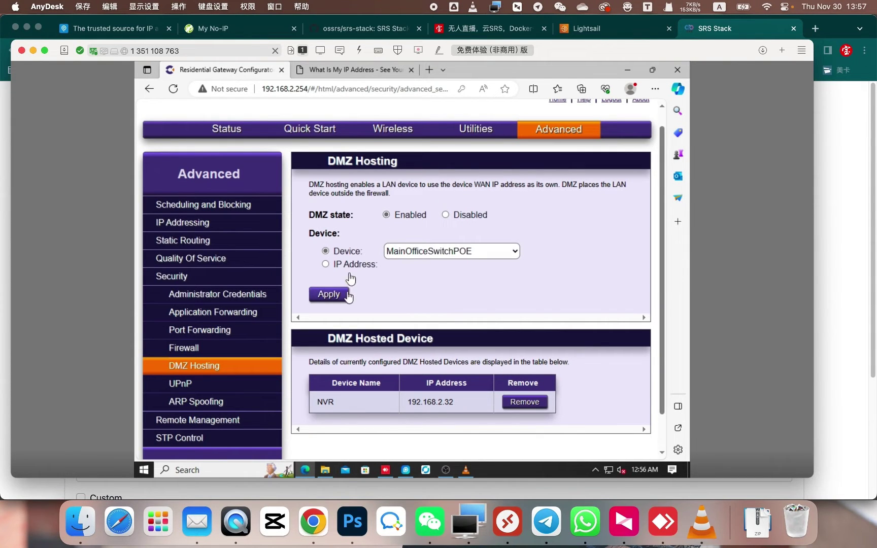
{"action": "left_click", "coordinate": [326, 264]}
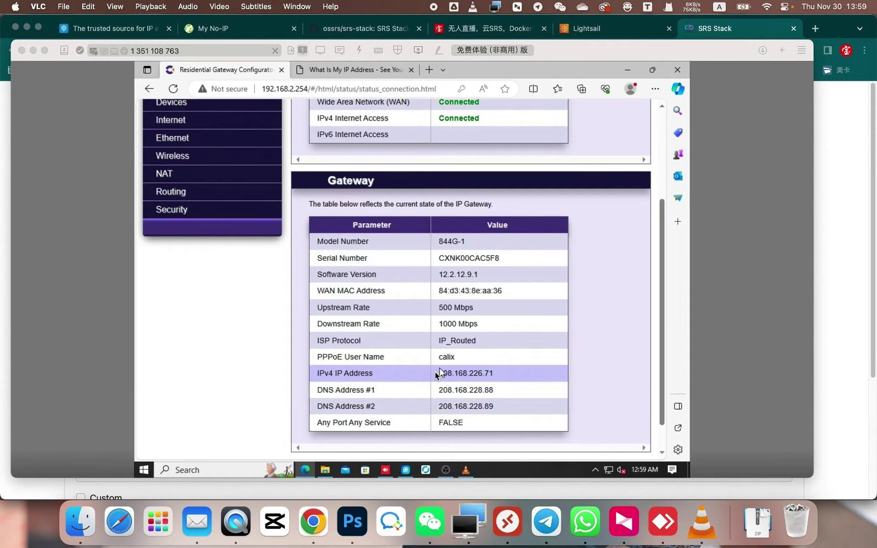
{"action": "left_click", "coordinate": [444, 376]}
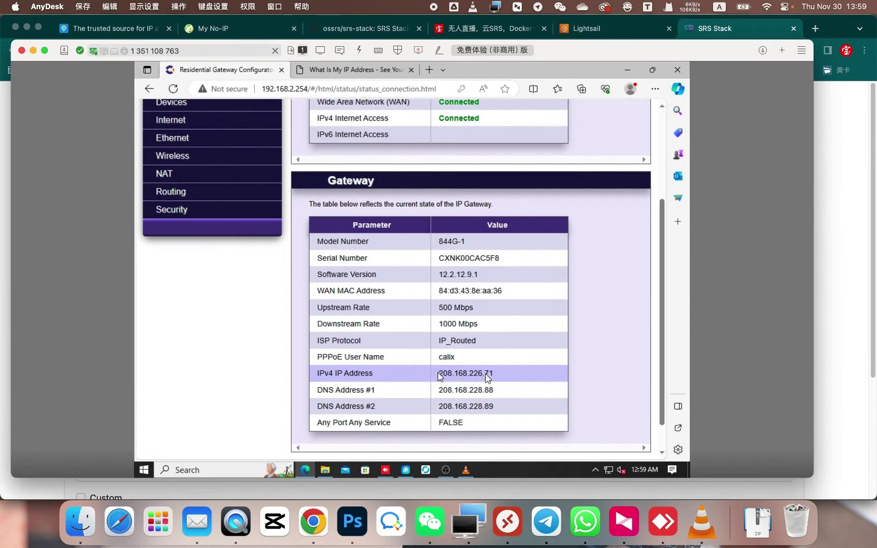
Select the local stream URL in the remote VLC player
{"action": "left_click", "coordinate": [466, 472]}
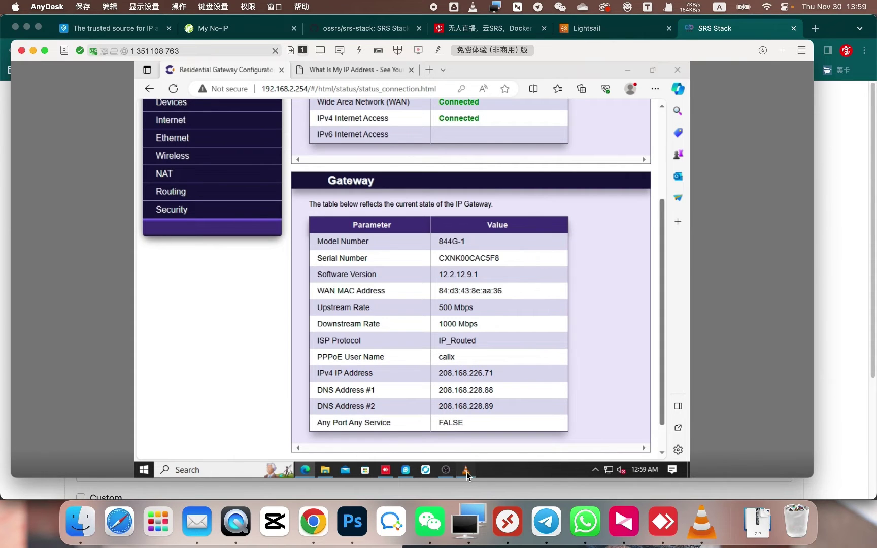
{"action": "left_click", "coordinate": [466, 298]}
{"action": "left_click_drag", "start_coordinate": [466, 297], "coordinate": [248, 294]}
{"action": "key", "text": "super+c"}
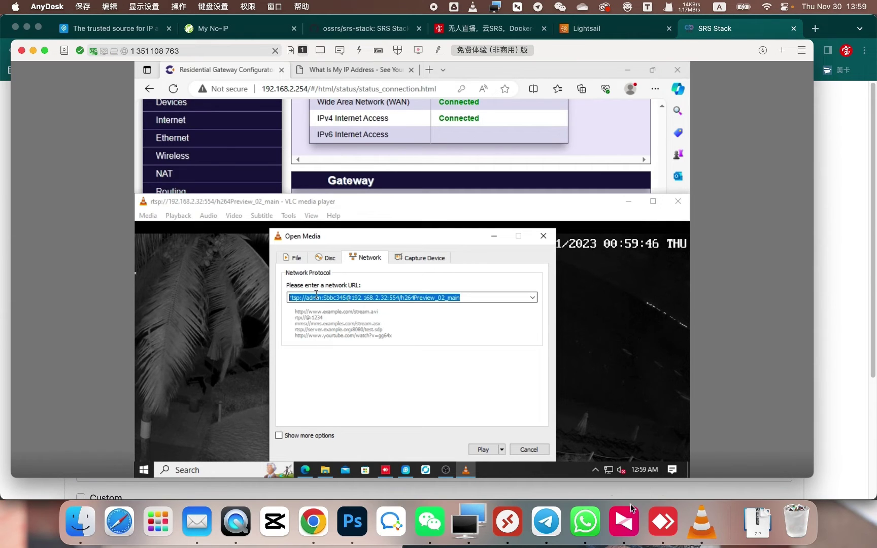
In Mac VLC, open the network stream rtsp://208.168.226.71:554/h264Preview_02_main
{"action": "left_click", "coordinate": [702, 523]}
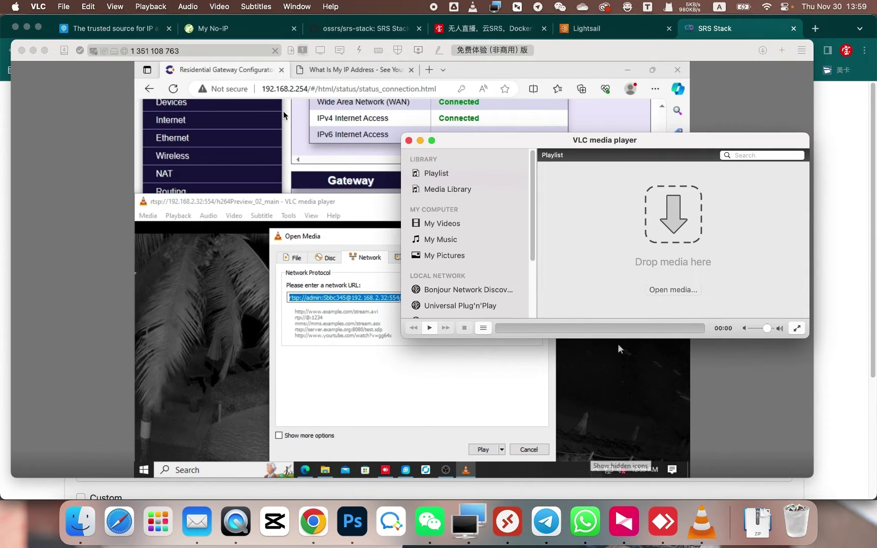
{"action": "left_click", "coordinate": [63, 6]}
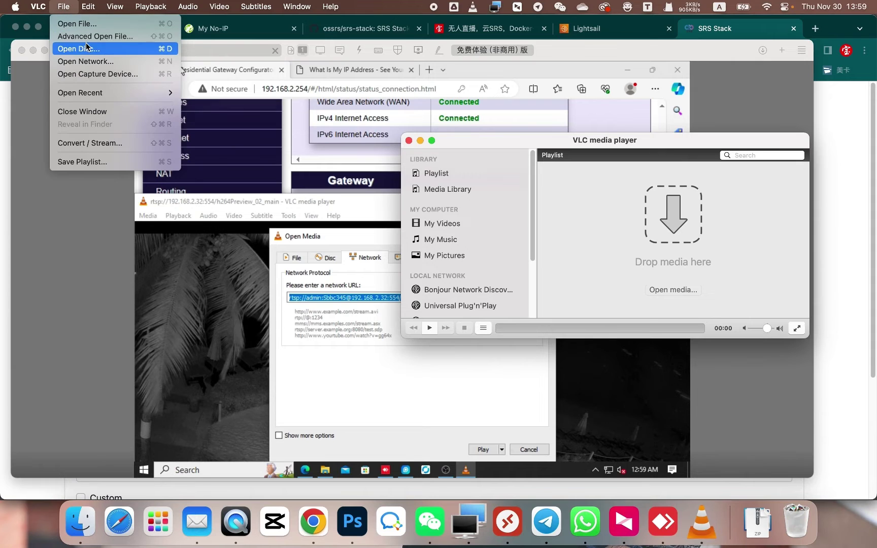
{"action": "left_click", "coordinate": [85, 61]}
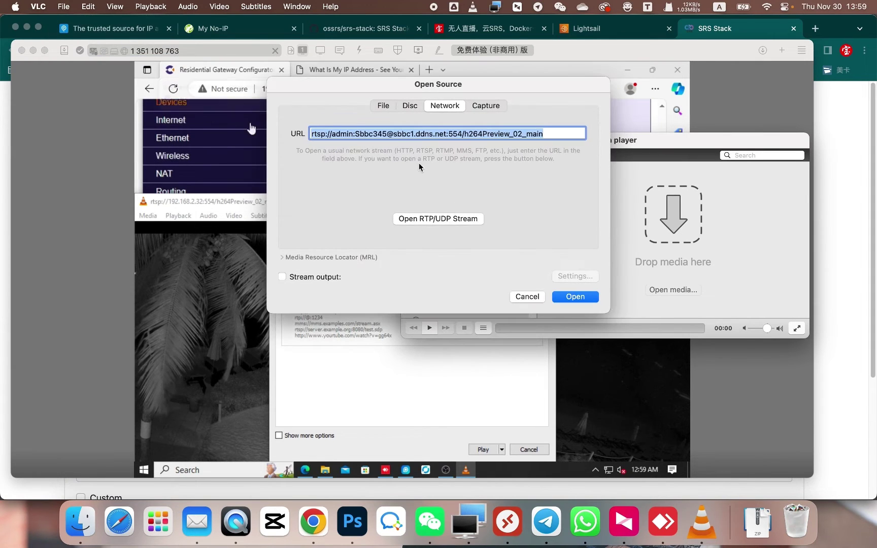
{"action": "key", "text": "super+v"}
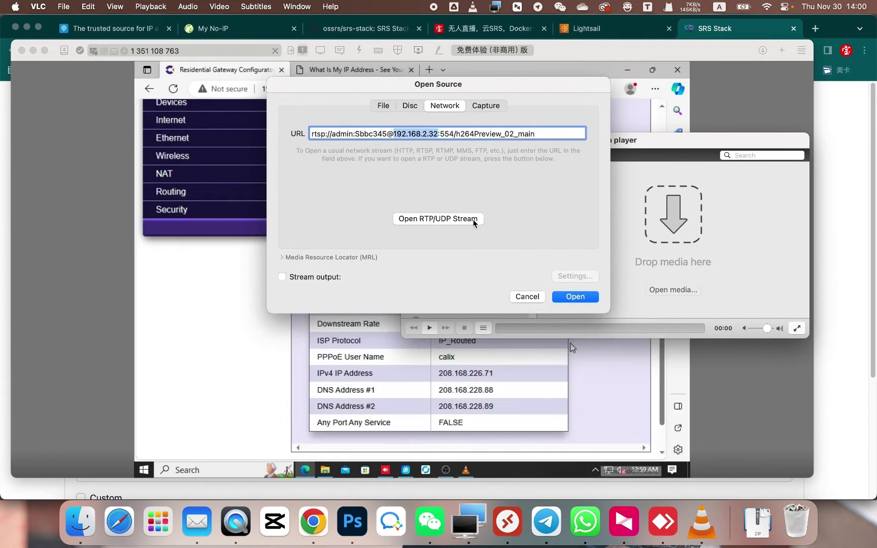
{"action": "left_click_drag", "start_coordinate": [394, 134], "coordinate": [433, 135]}
{"action": "type", "text": "208"}
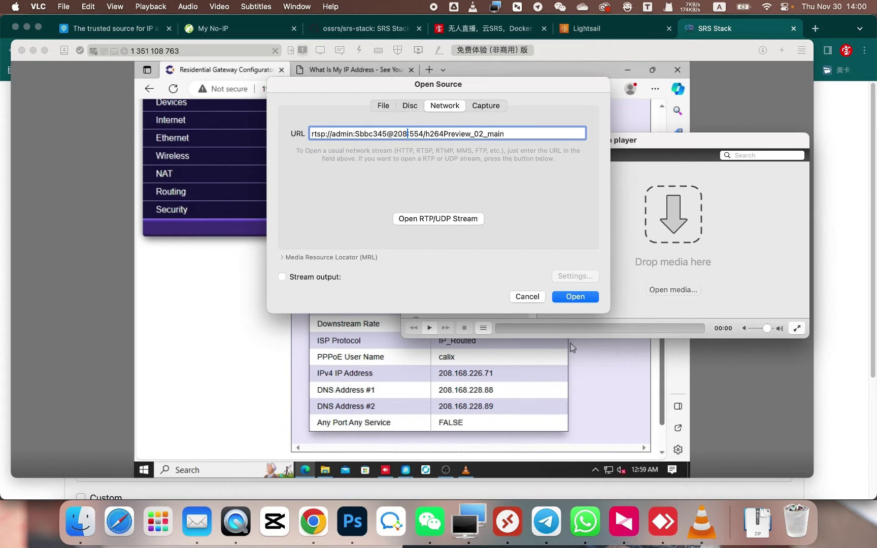
{"action": "type", "text": ".168.22"}
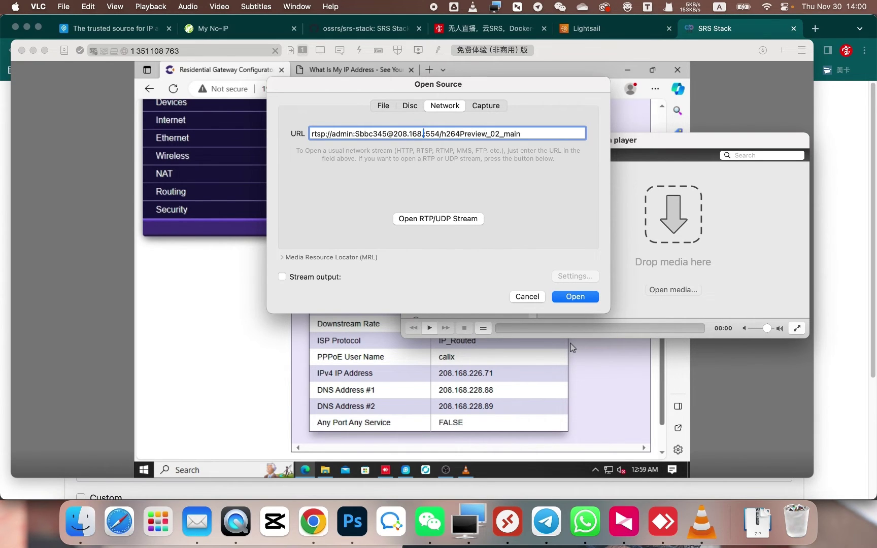
{"action": "type", "text": "6.71"}
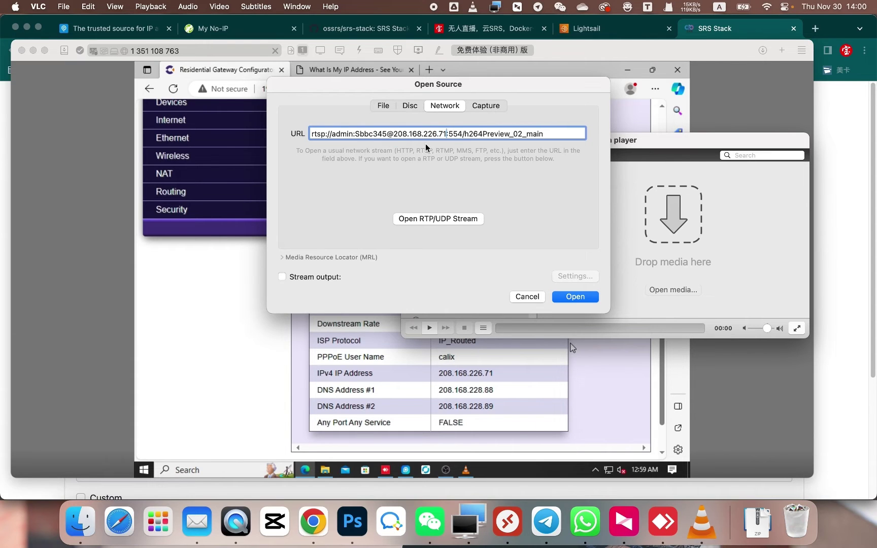
{"action": "left_click", "coordinate": [571, 298]}
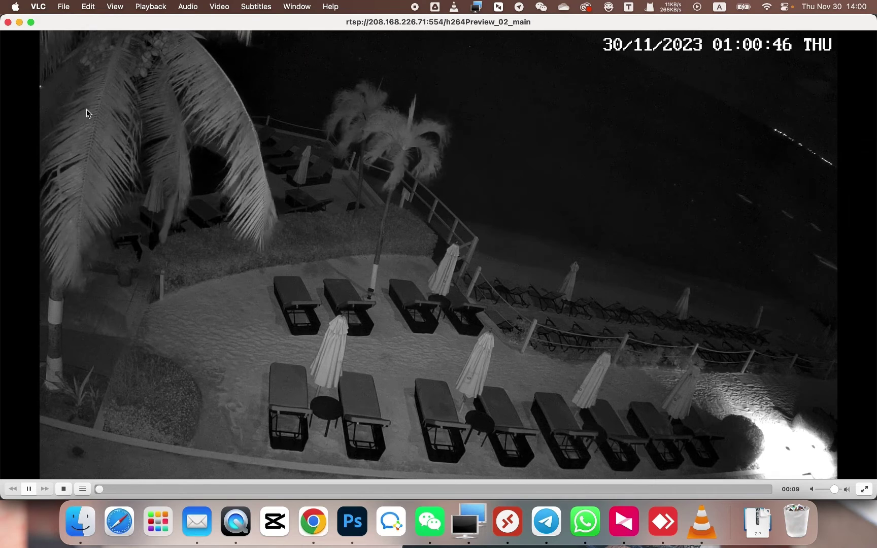
Paste the camera's RTSP URL into SRS Stack's forward stream field, swapping in 208.168.226.71
{"action": "left_click", "coordinate": [8, 22]}
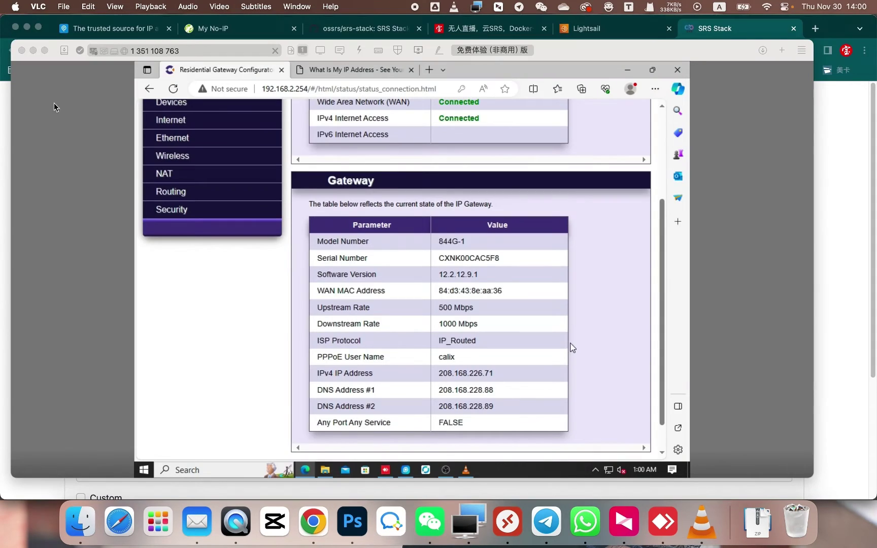
{"action": "key", "text": "super+Tab"}
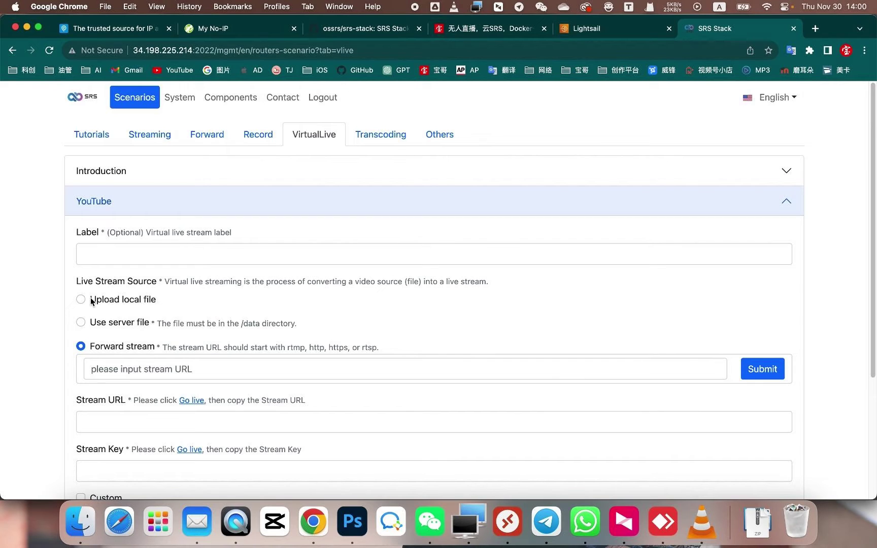
{"action": "left_click", "coordinate": [177, 370]}
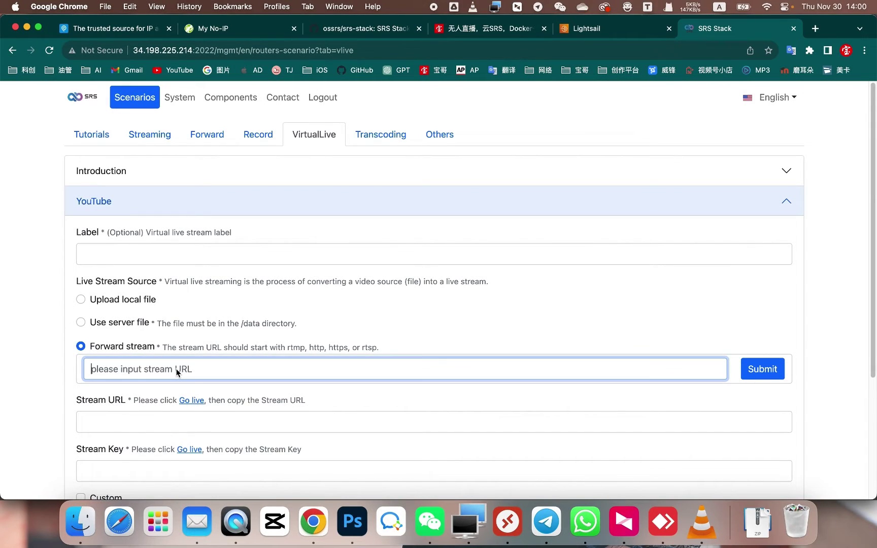
{"action": "key", "text": "super+v"}
{"action": "left_click_drag", "start_coordinate": [189, 370], "coordinate": [237, 375]}
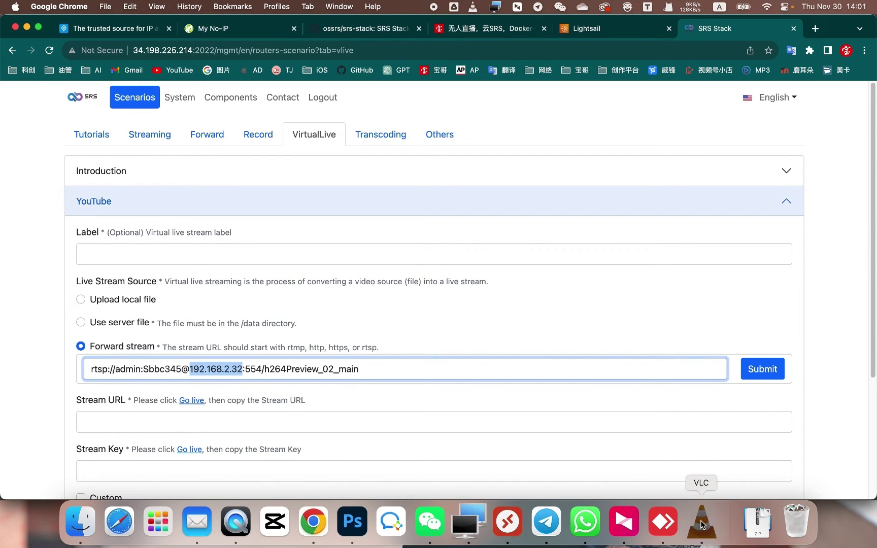
{"action": "type", "text": "208.168.226.71"}
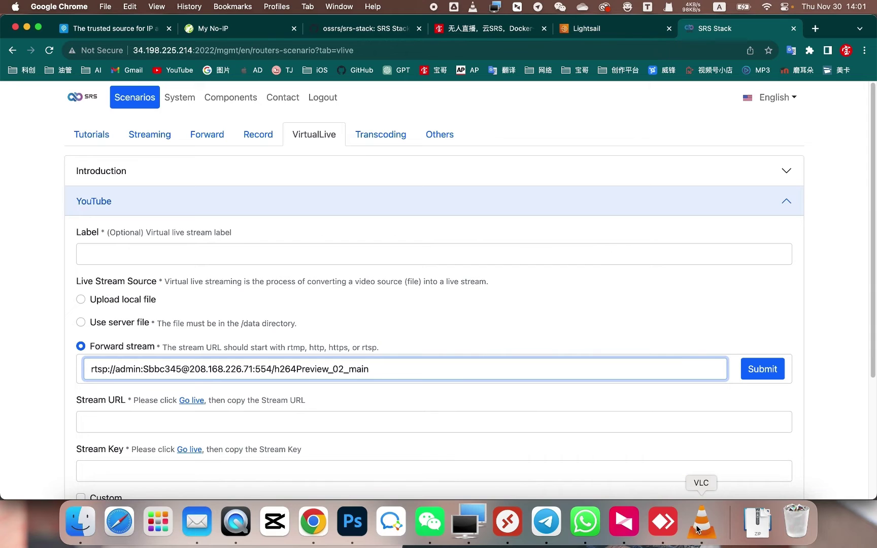
Compare the address against VLC and review the Stream URL and Stream Key fields
{"action": "left_click", "coordinate": [705, 527]}
{"action": "left_click", "coordinate": [128, 342]}
{"action": "scroll", "coordinate": [128, 342], "scroll_direction": "down", "scroll_amount": 2}
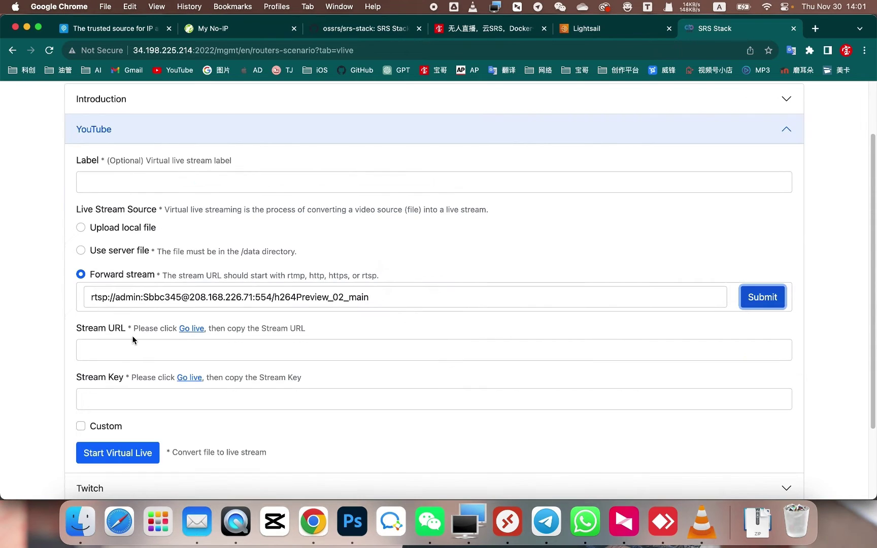
{"action": "left_click", "coordinate": [117, 349]}
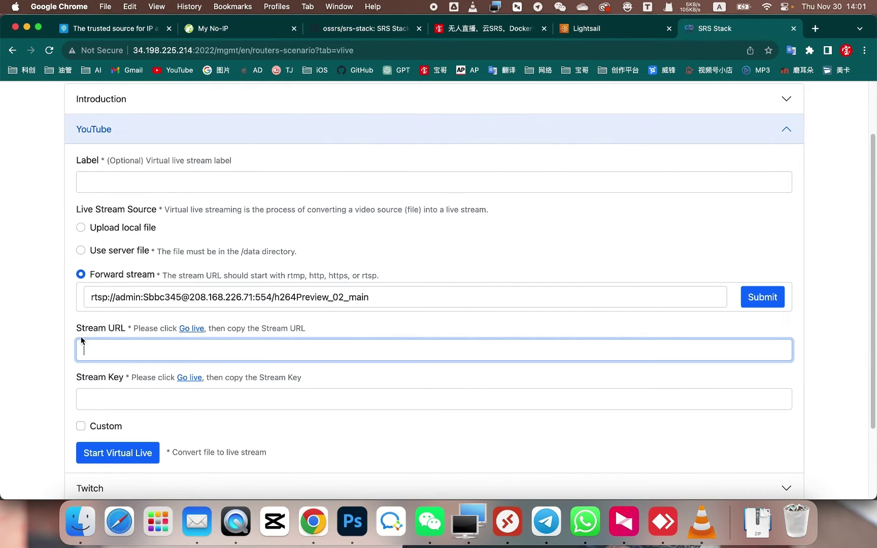
{"action": "left_click_drag", "start_coordinate": [74, 328], "coordinate": [125, 331]}
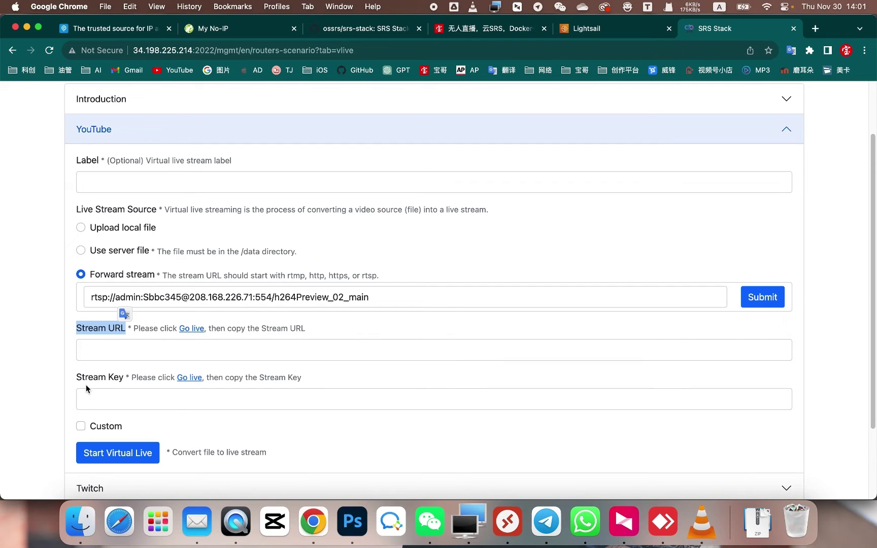
{"action": "left_click_drag", "start_coordinate": [75, 377], "coordinate": [124, 380]}
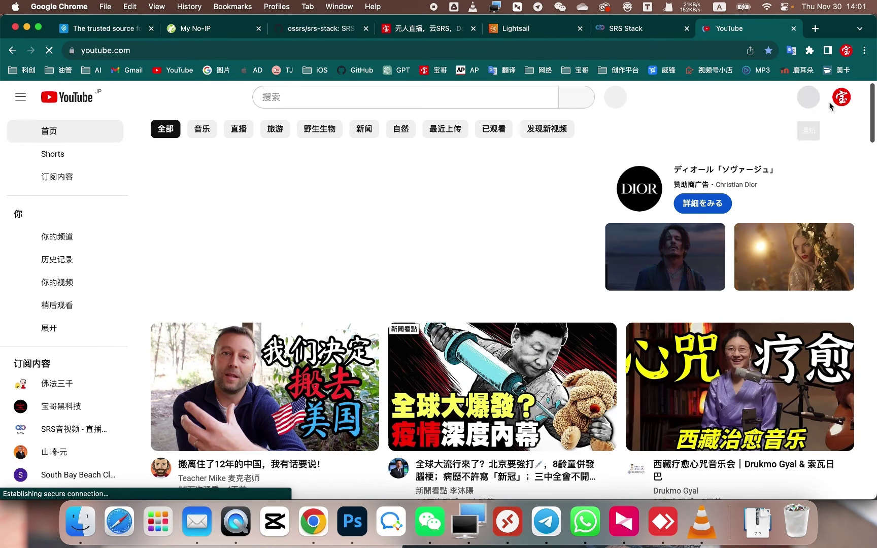
Create a new YouTube live stream, discard the setup form, and view its stream settings
{"action": "left_click", "coordinate": [781, 96]}
{"action": "left_click", "coordinate": [807, 146]}
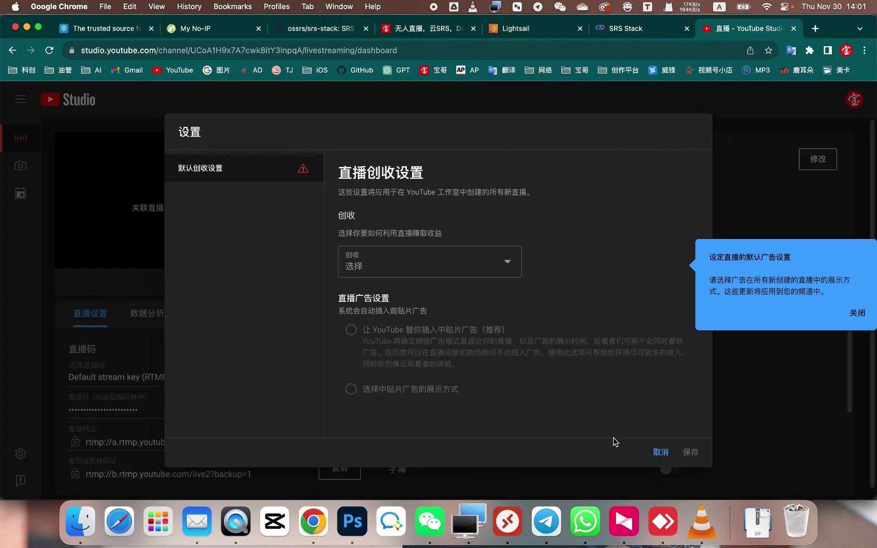
{"action": "left_click", "coordinate": [661, 452]}
{"action": "left_click", "coordinate": [525, 118]}
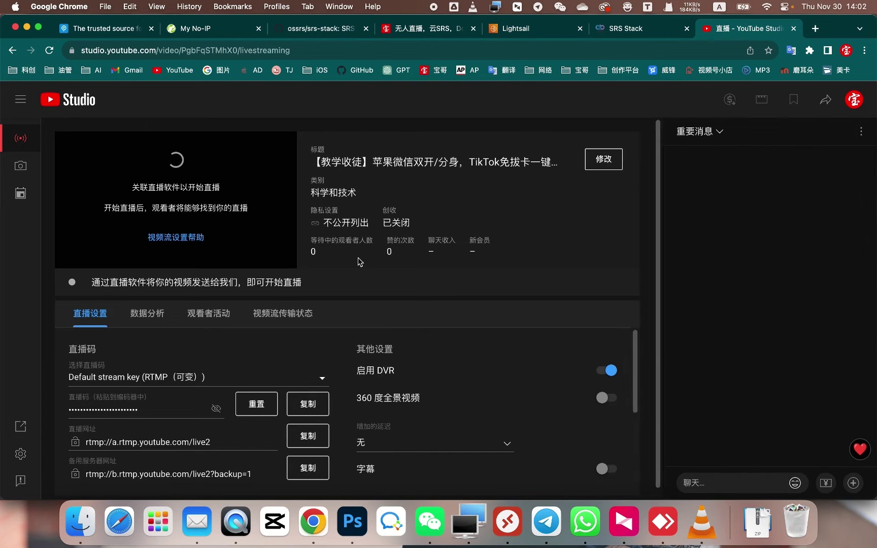
{"action": "scroll", "coordinate": [263, 346], "scroll_direction": "down", "scroll_amount": 5}
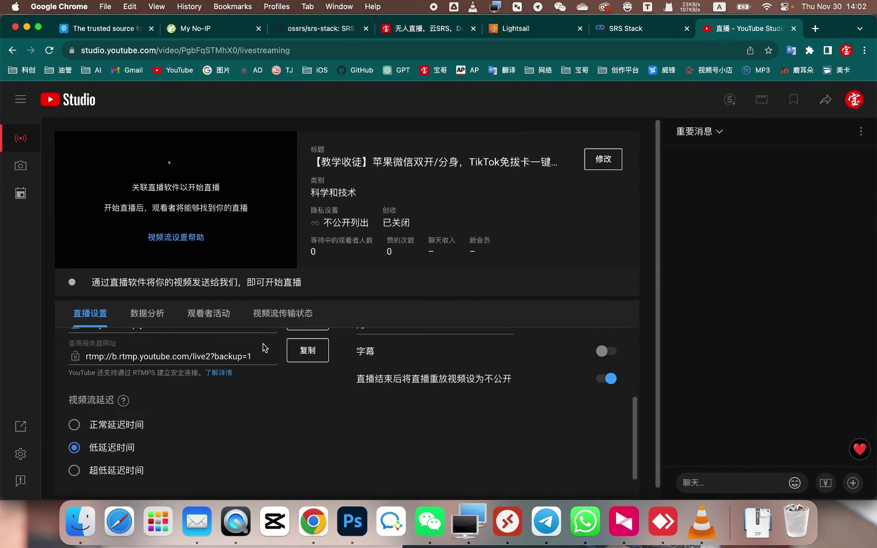
{"action": "scroll", "coordinate": [263, 346], "scroll_direction": "up", "scroll_amount": 4}
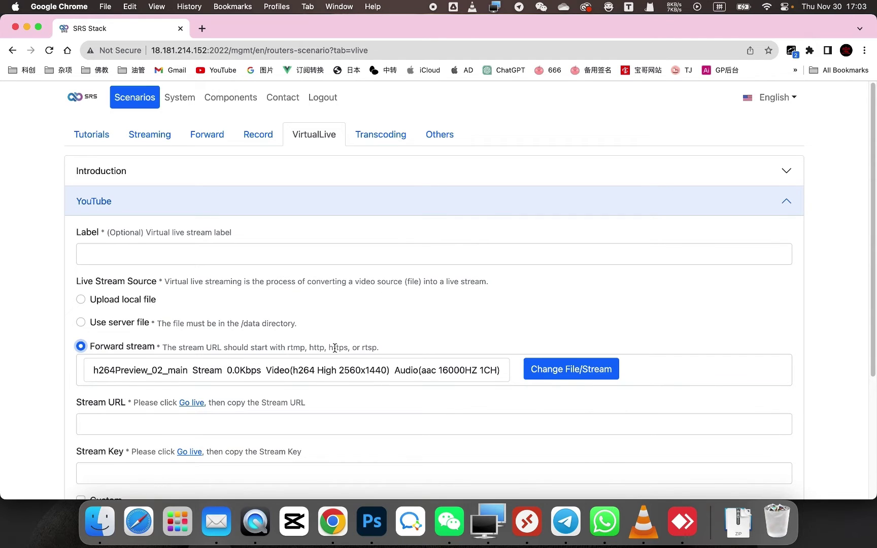
{"action": "scroll", "coordinate": [356, 339], "scroll_direction": "down", "scroll_amount": 3}
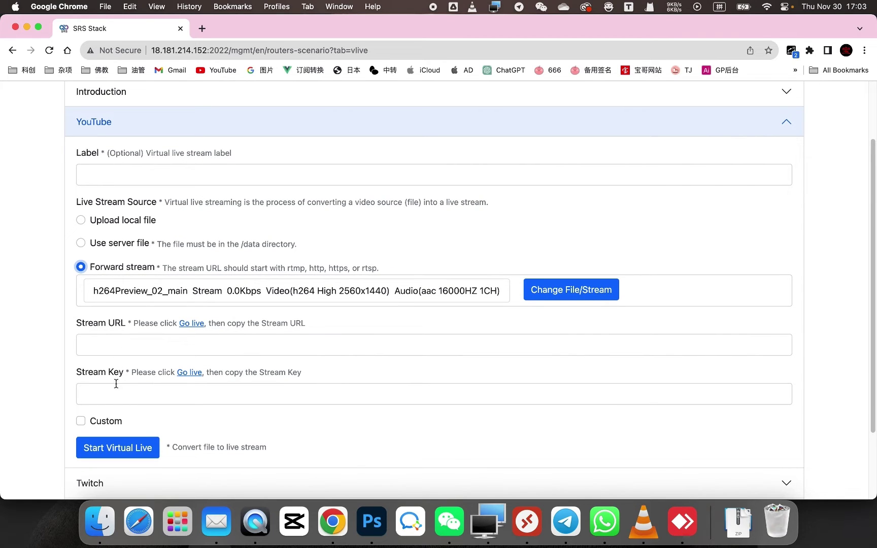
Fill SRS Stack's Stream URL with rtmp://a.rtmp.youtube.com/live2 and paste in the YouTube stream key
{"action": "scroll", "coordinate": [366, 343], "scroll_direction": "down", "scroll_amount": 3}
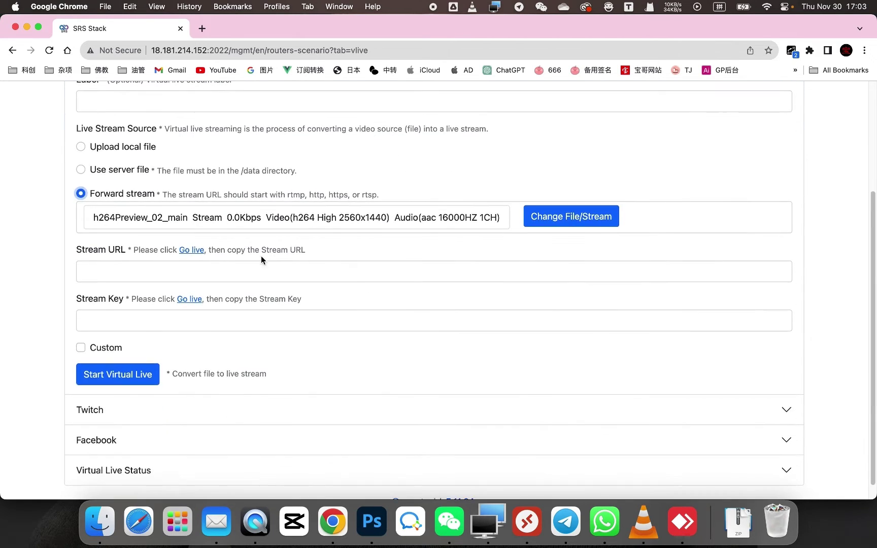
{"action": "left_click", "coordinate": [130, 278]}
{"action": "type", "text": "rtmp://a.rtmp.youtube.com/live2"}
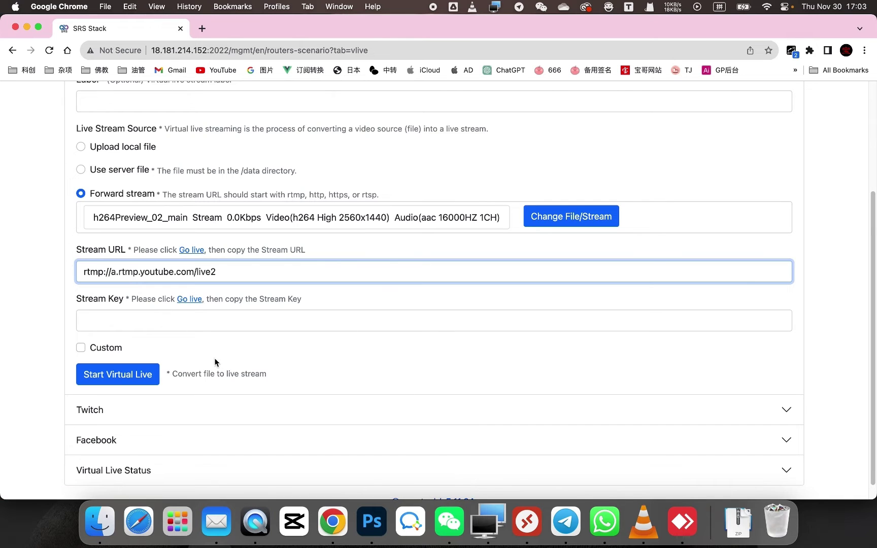
{"action": "left_click", "coordinate": [339, 6]}
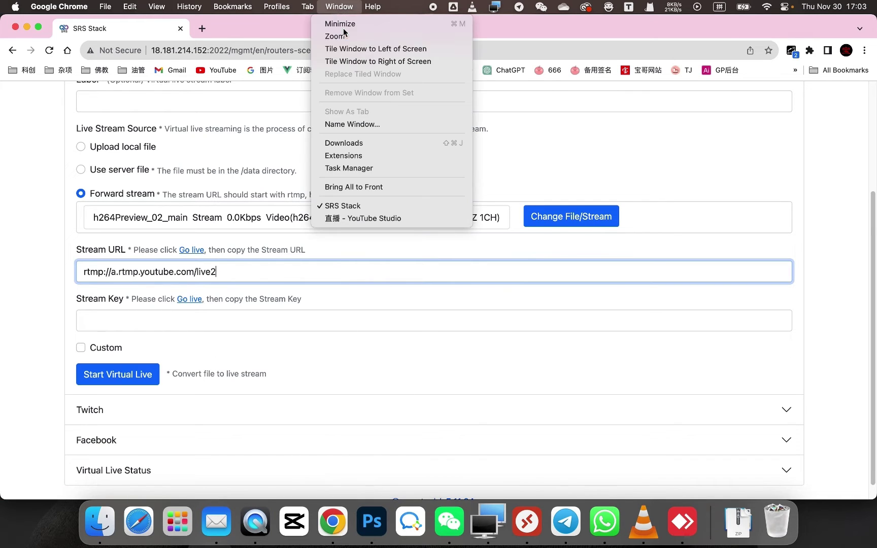
{"action": "left_click", "coordinate": [381, 219]}
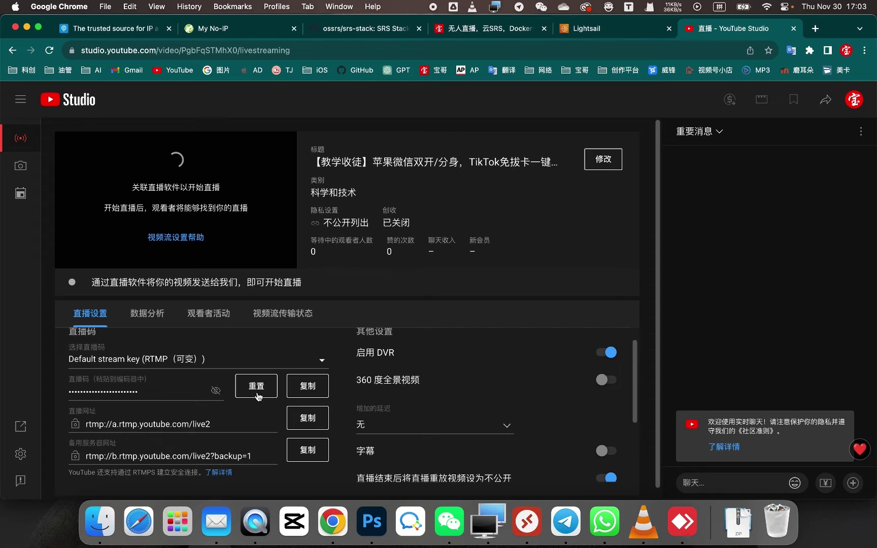
{"action": "left_click", "coordinate": [305, 390]}
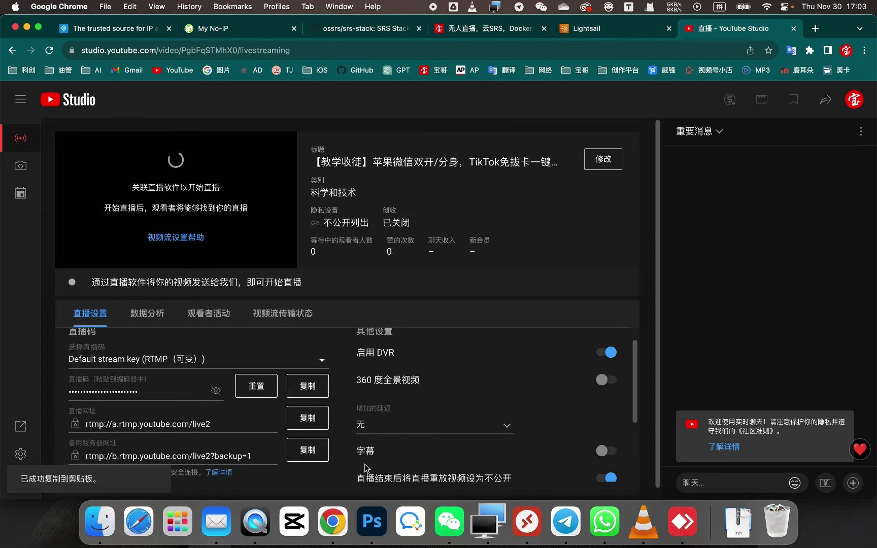
{"action": "left_click", "coordinate": [339, 7]}
{"action": "left_click", "coordinate": [343, 206]}
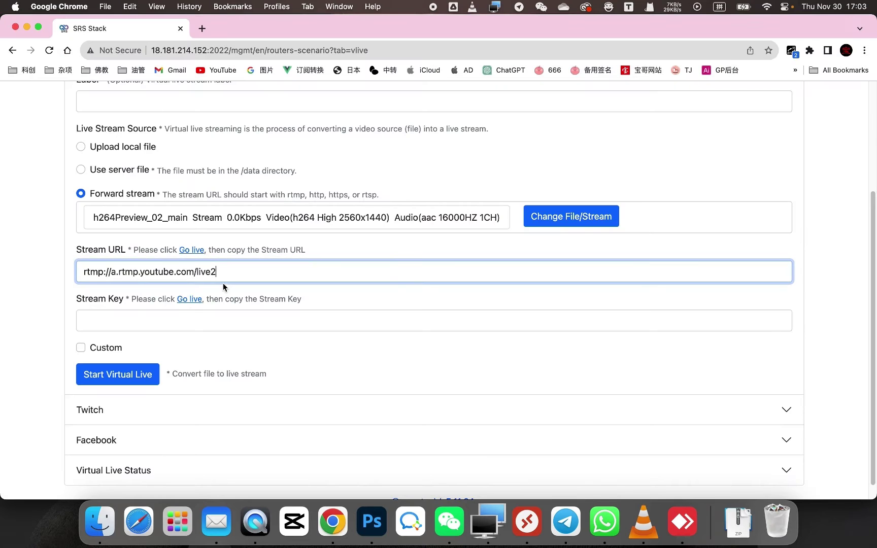
{"action": "left_click", "coordinate": [148, 325]}
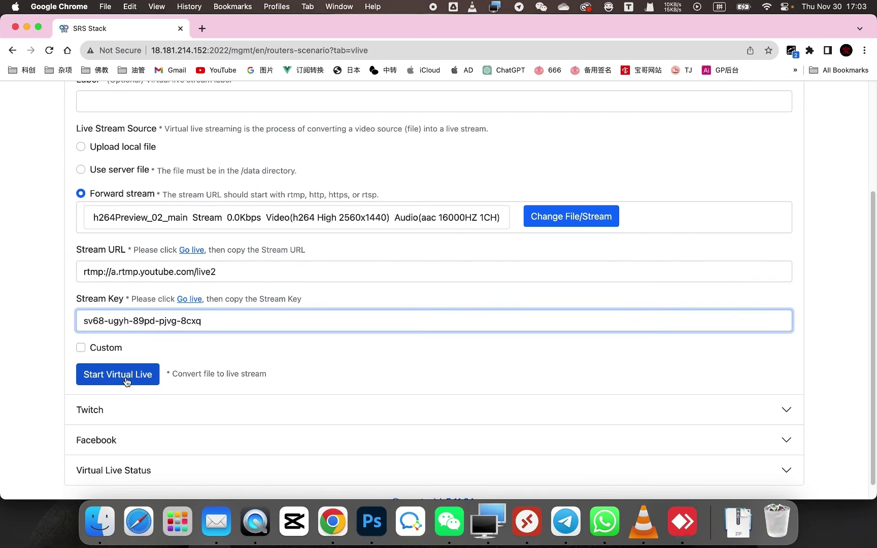
Start Virtual Live and check its status table shows the stream as Streaming
{"action": "left_click", "coordinate": [127, 382]}
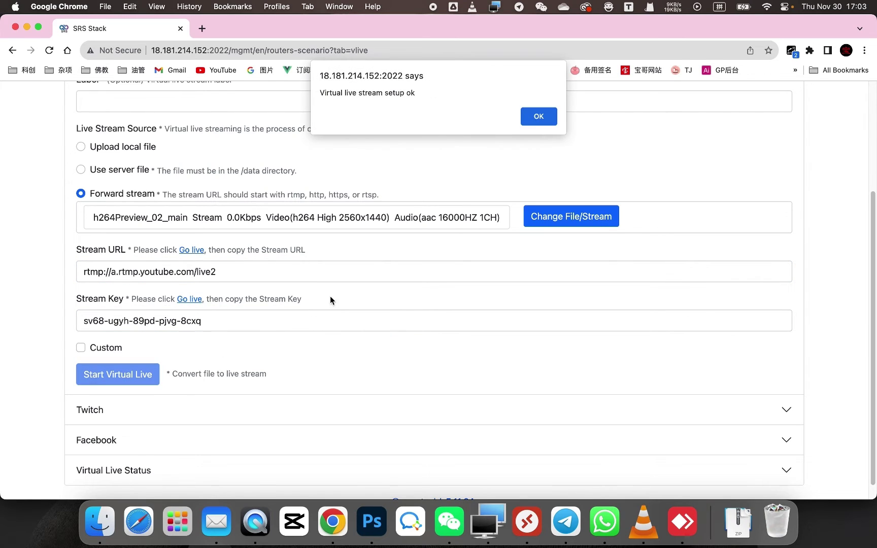
{"action": "left_click", "coordinate": [536, 121]}
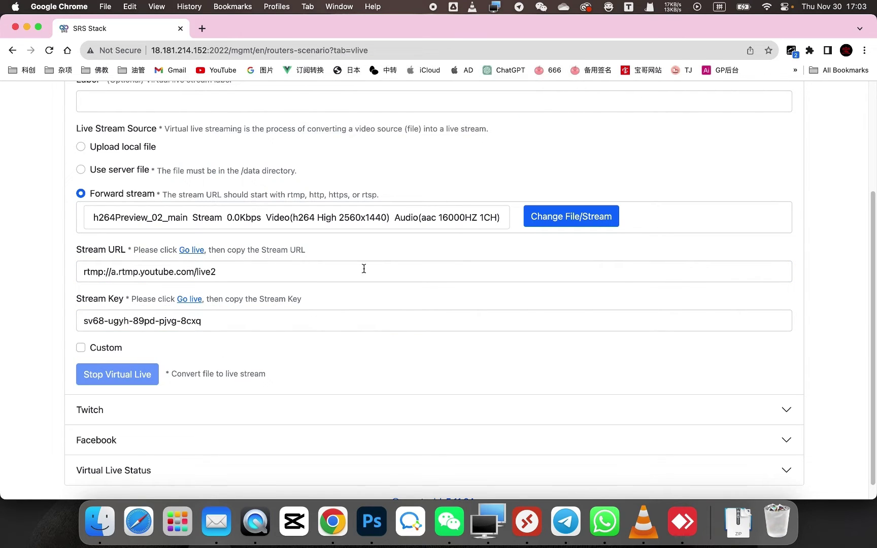
{"action": "scroll", "coordinate": [367, 271], "scroll_direction": "down", "scroll_amount": 1}
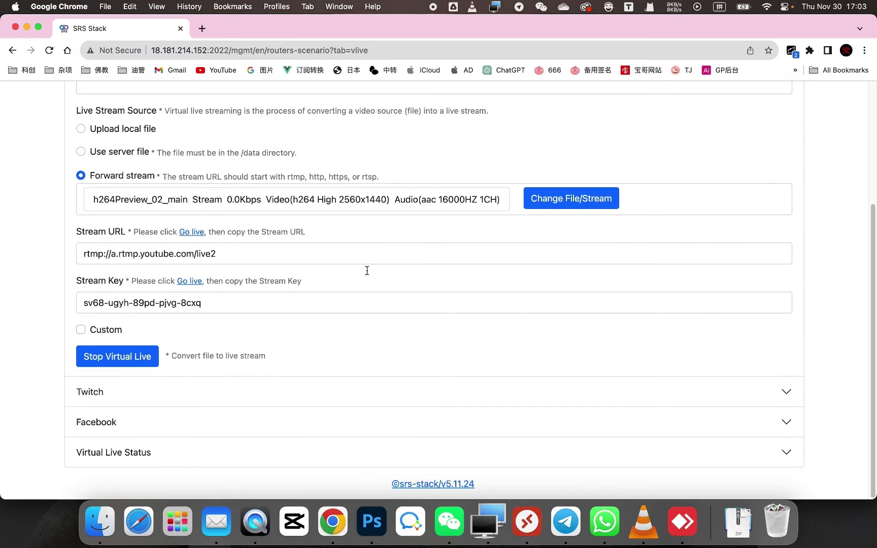
{"action": "left_click", "coordinate": [366, 459]}
{"action": "scroll", "coordinate": [375, 450], "scroll_direction": "down", "scroll_amount": 5}
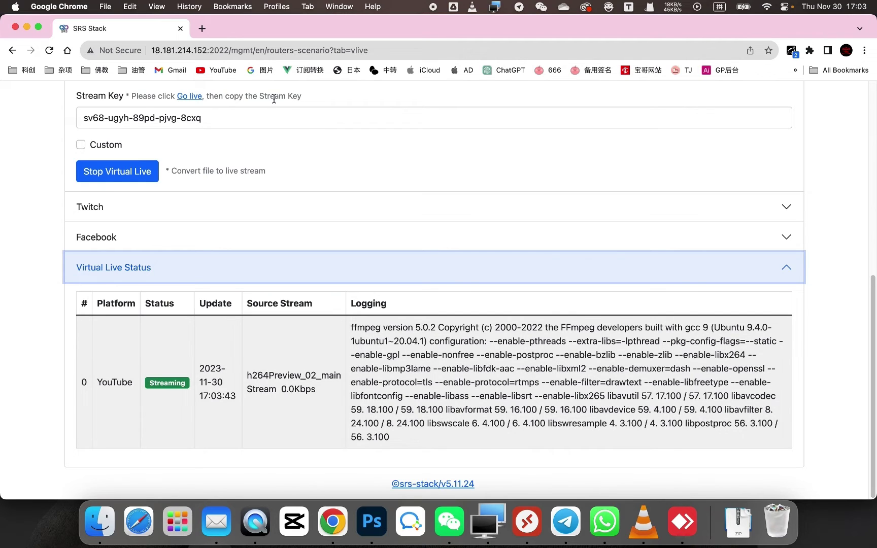
{"action": "left_click", "coordinate": [342, 9]}
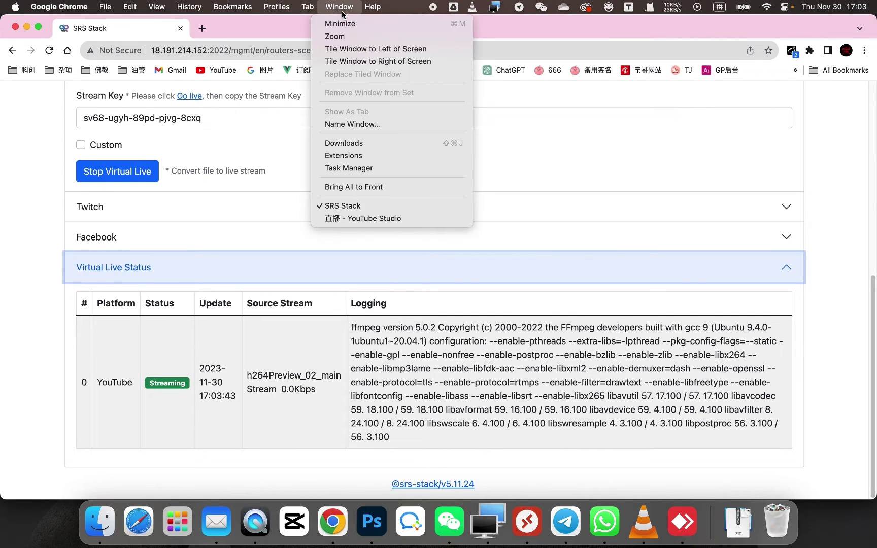
Switch to the 直播 - YouTube Studio window to watch the camera feed broadcasting live
{"action": "left_click", "coordinate": [364, 217]}
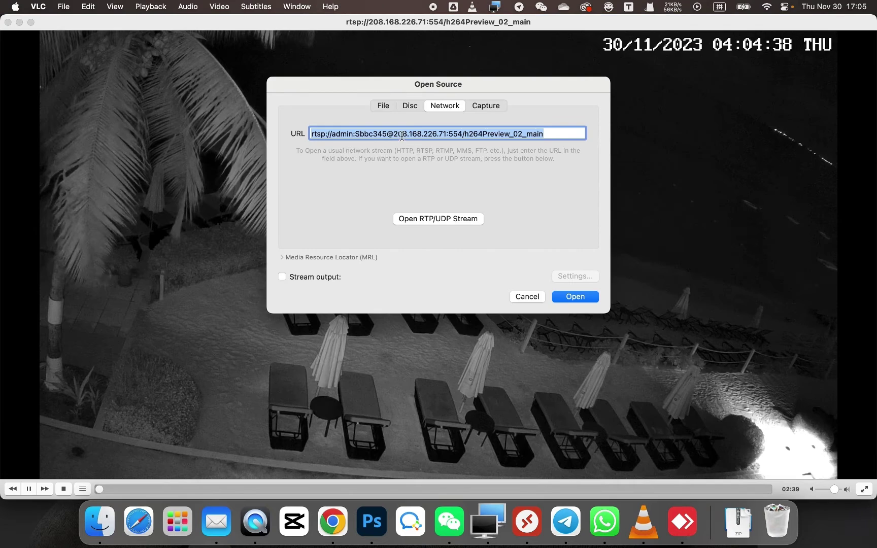
{"action": "left_click", "coordinate": [395, 135]}
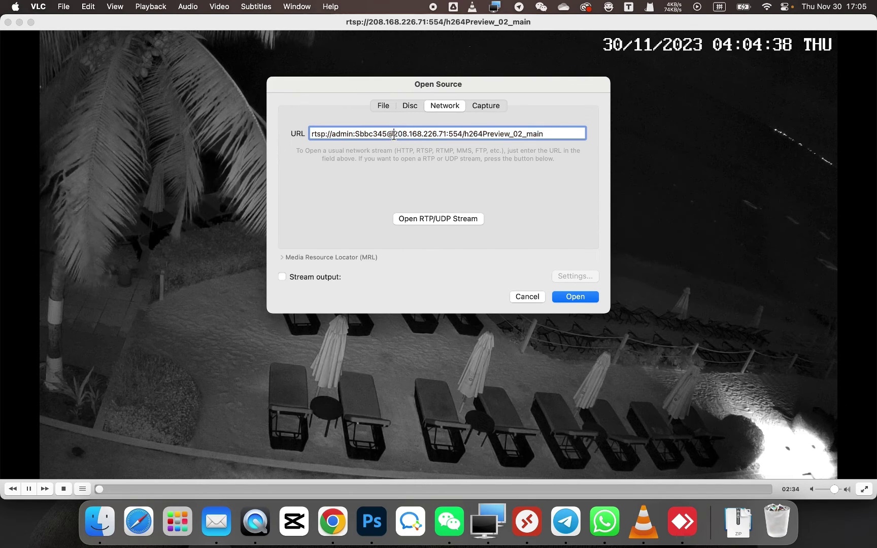
{"action": "left_click_drag", "start_coordinate": [395, 135], "coordinate": [445, 135]}
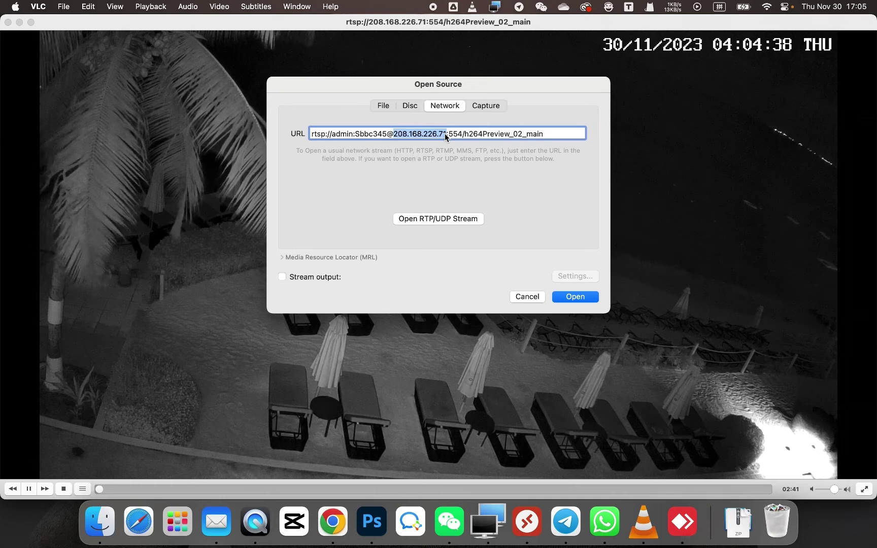
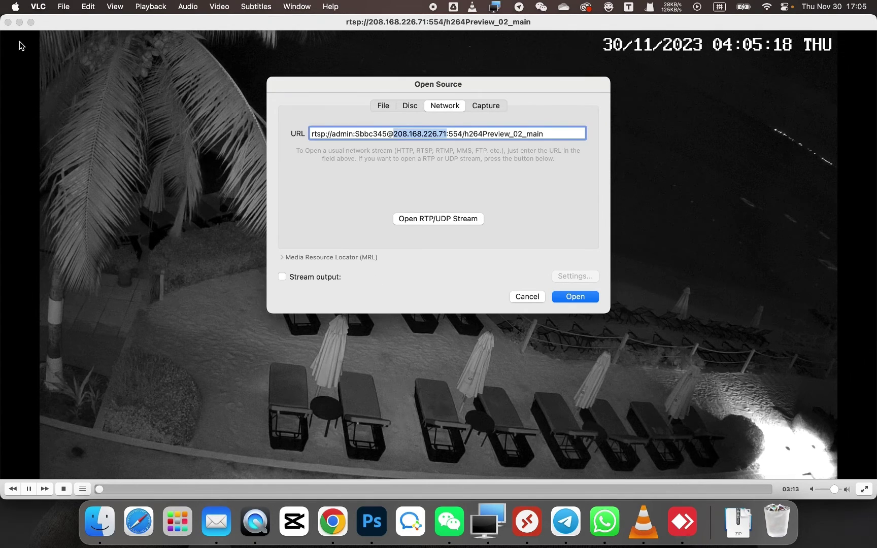
Cancel VLC's network stream dialog, close the player, and call up AnyDesk's window list from the Dock
{"action": "left_click", "coordinate": [528, 297]}
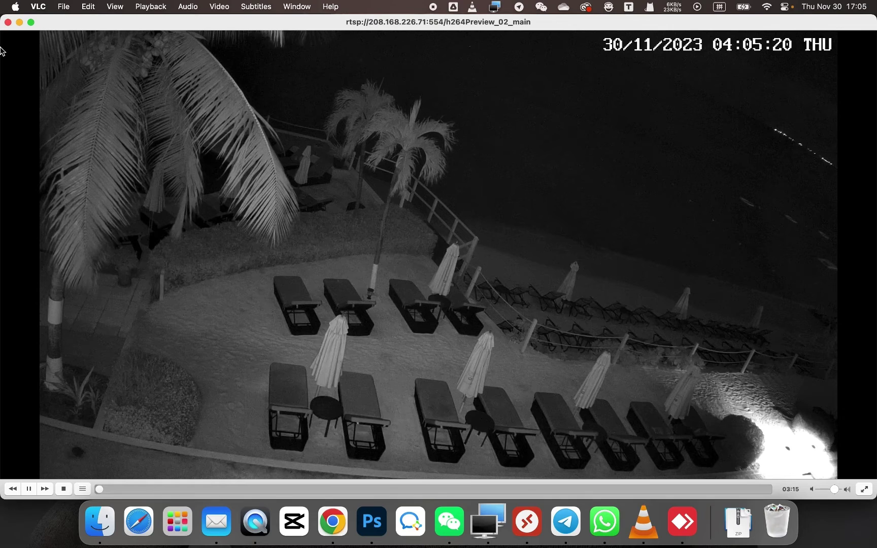
{"action": "left_click", "coordinate": [8, 22]}
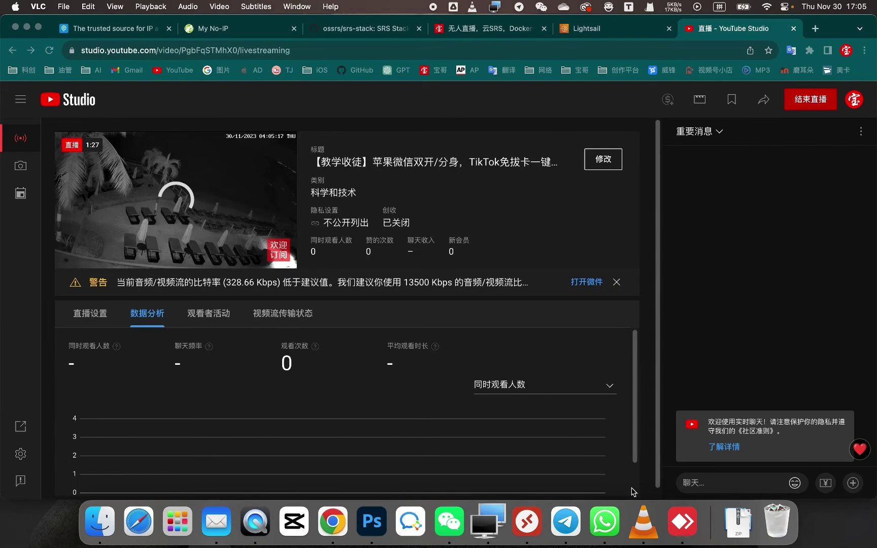
{"action": "right_click", "coordinate": [677, 520]}
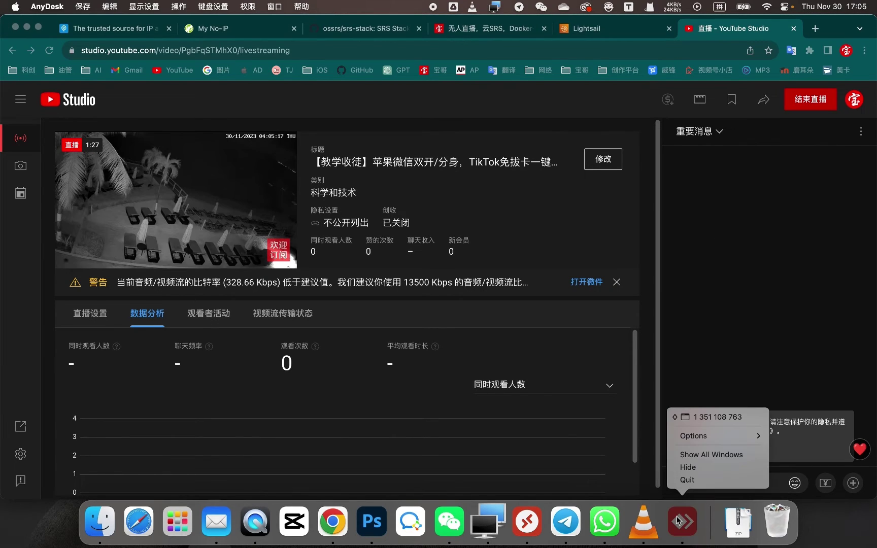
In the remote session, open the router's IP Addressing > Dynamic DNS page
{"action": "left_click", "coordinate": [716, 417]}
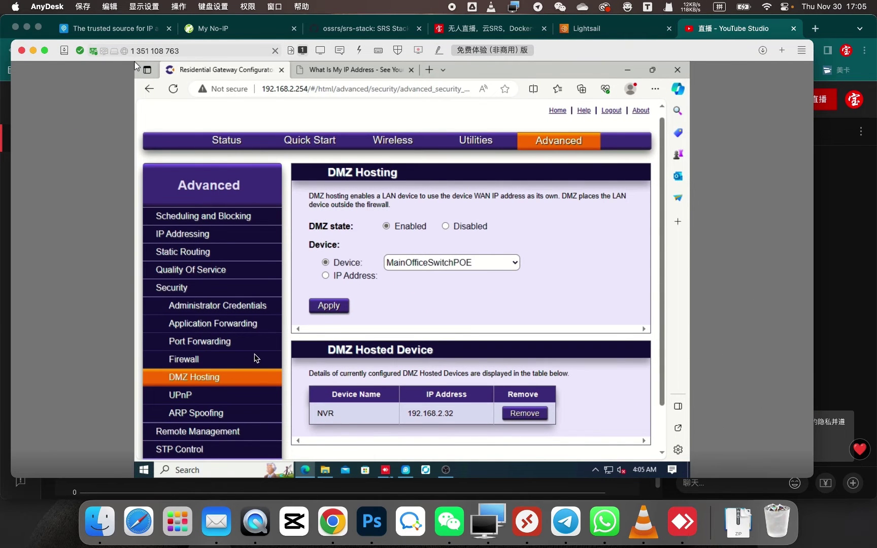
{"action": "scroll", "coordinate": [401, 334], "scroll_direction": "down", "scroll_amount": 1}
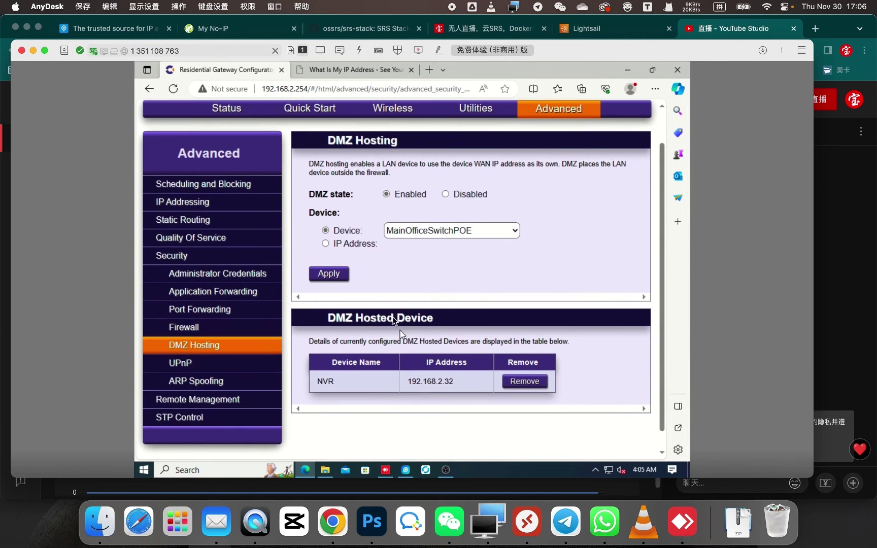
{"action": "scroll", "coordinate": [401, 335], "scroll_direction": "up", "scroll_amount": 1}
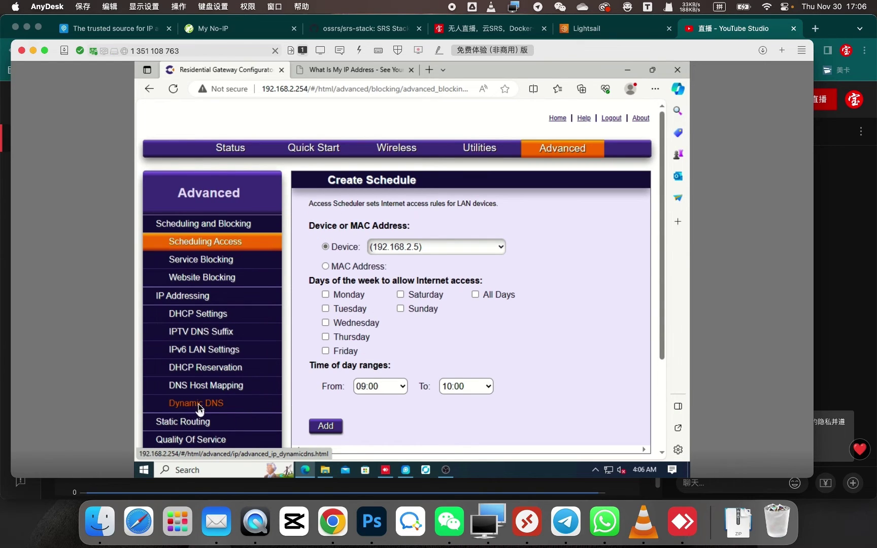
{"action": "left_click", "coordinate": [198, 406]}
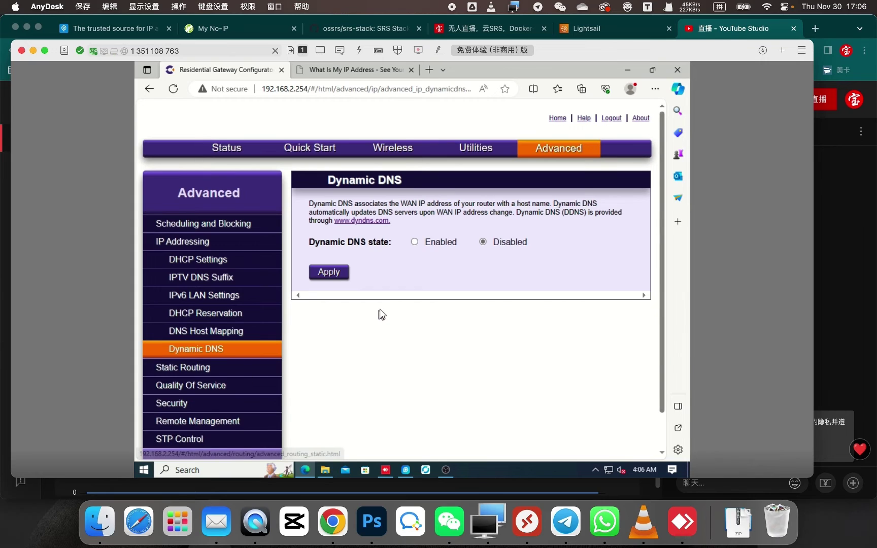
Visit the dyndns.com site, add DynDNS Pro to the cart, then close the cart tab
{"action": "left_click", "coordinate": [358, 221]}
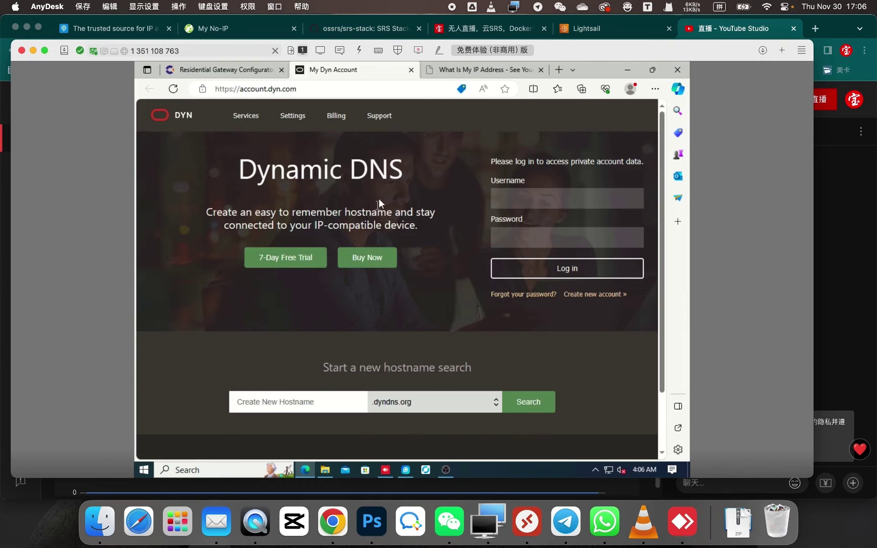
{"action": "left_click", "coordinate": [364, 260]}
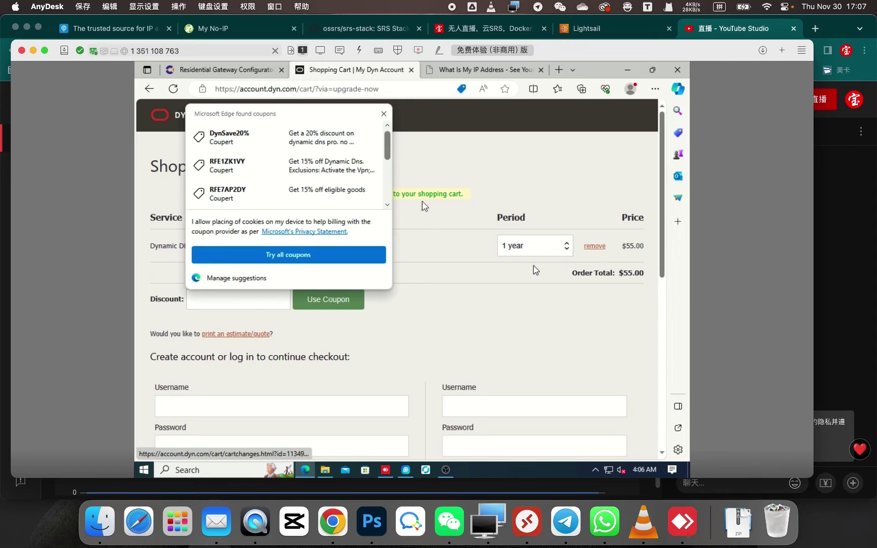
{"action": "left_click", "coordinate": [411, 69]}
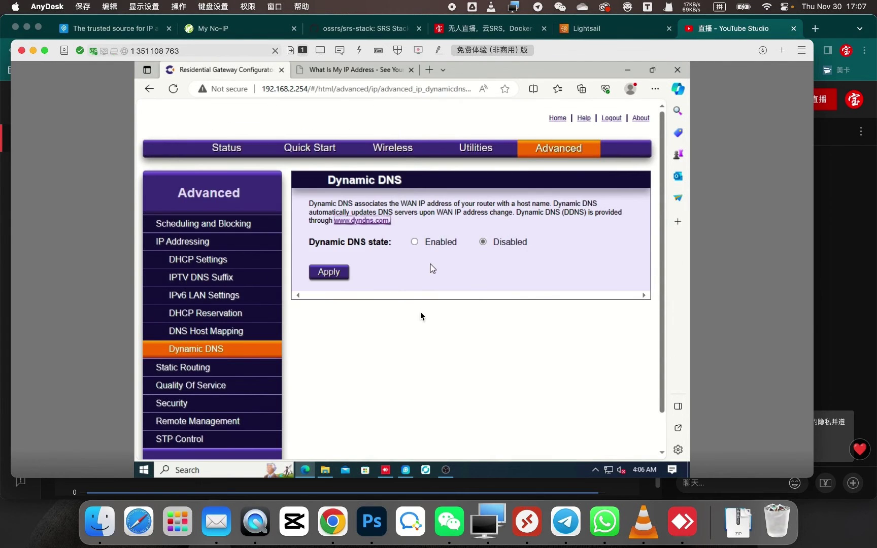
In Reolink, open the NVR's network settings and review its network information
{"action": "left_click", "coordinate": [407, 472]}
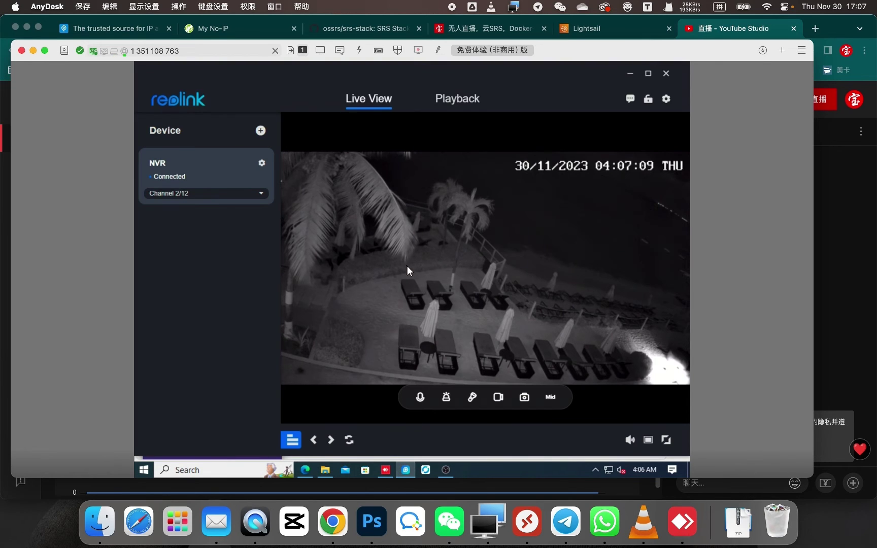
{"action": "left_click", "coordinate": [261, 165]}
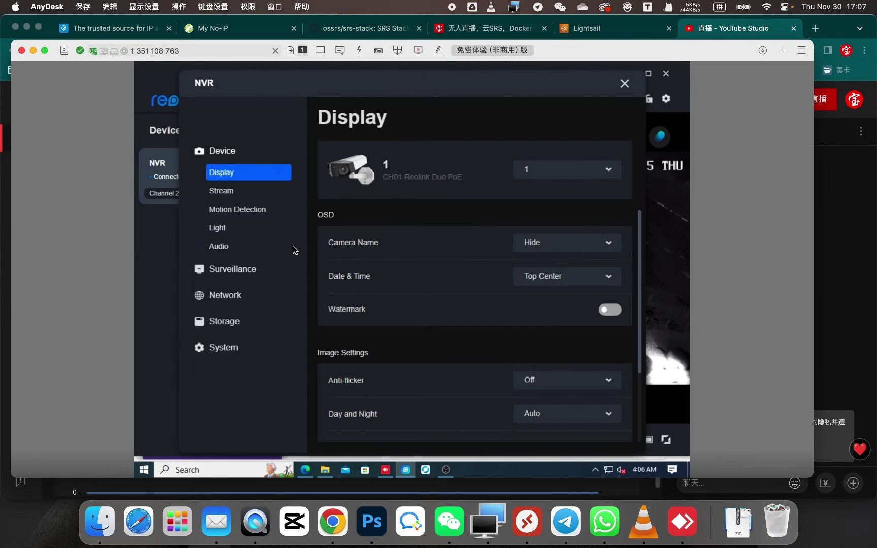
{"action": "left_click", "coordinate": [233, 297]}
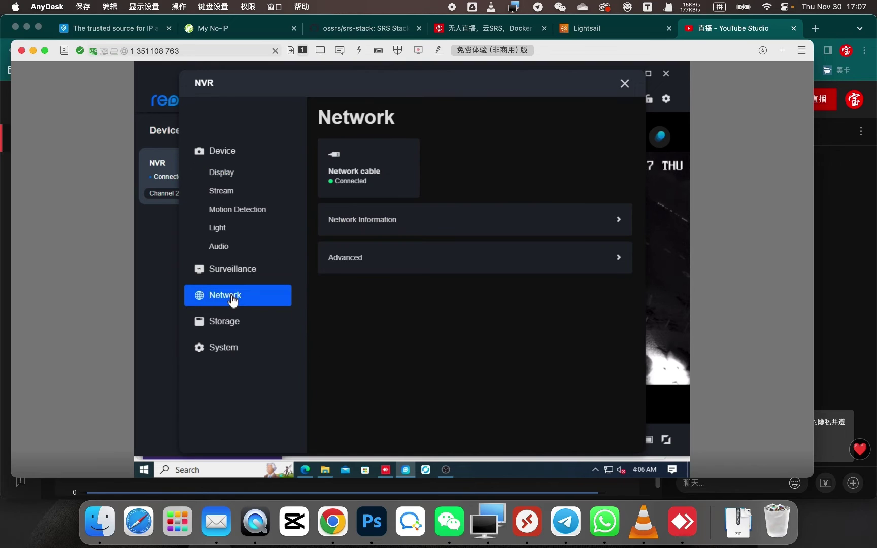
{"action": "left_click", "coordinate": [428, 223]}
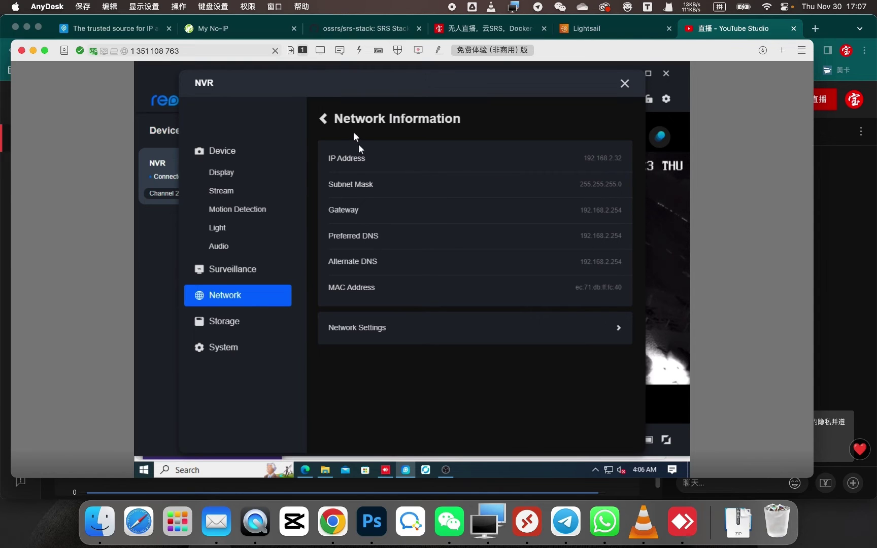
{"action": "left_click", "coordinate": [325, 119]}
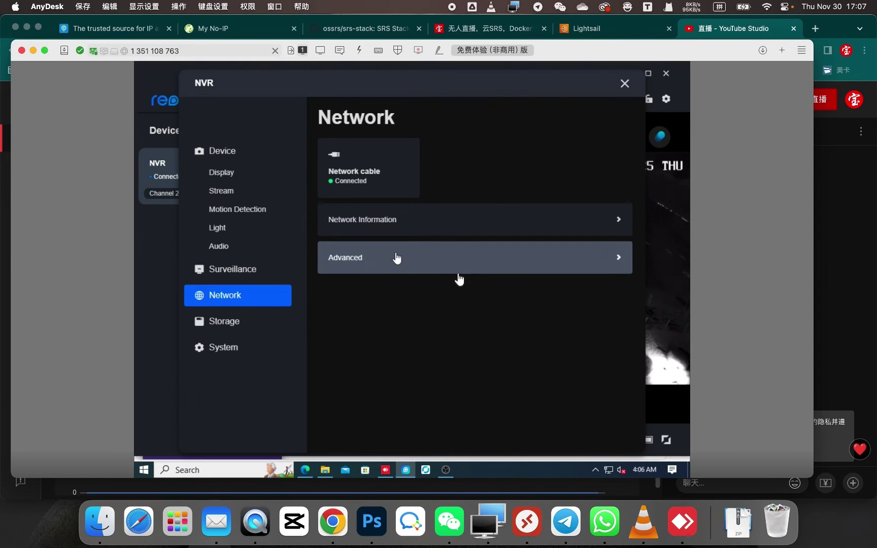
Check that the NVR's Advanced DDNS settings keep NO-IP as server type with hostname sbbc1.ddns.net
{"action": "left_click", "coordinate": [473, 265]}
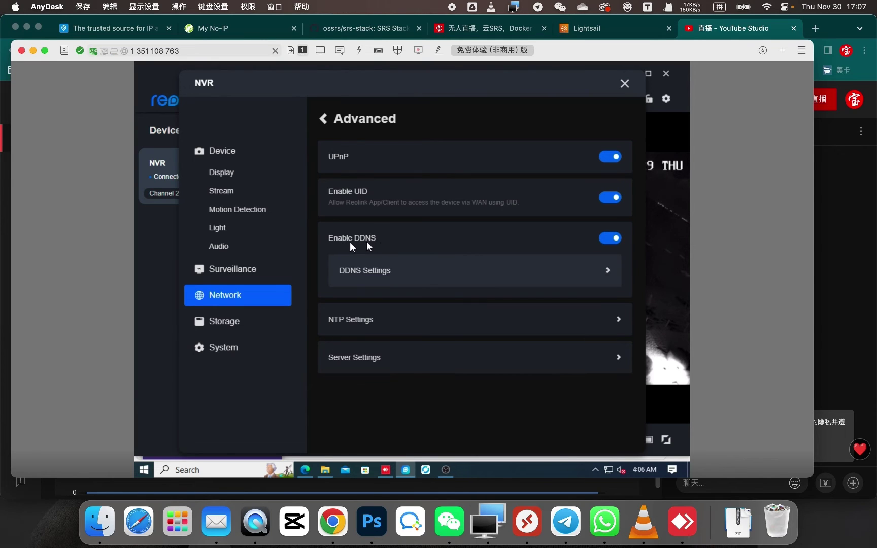
{"action": "left_click", "coordinate": [579, 277]}
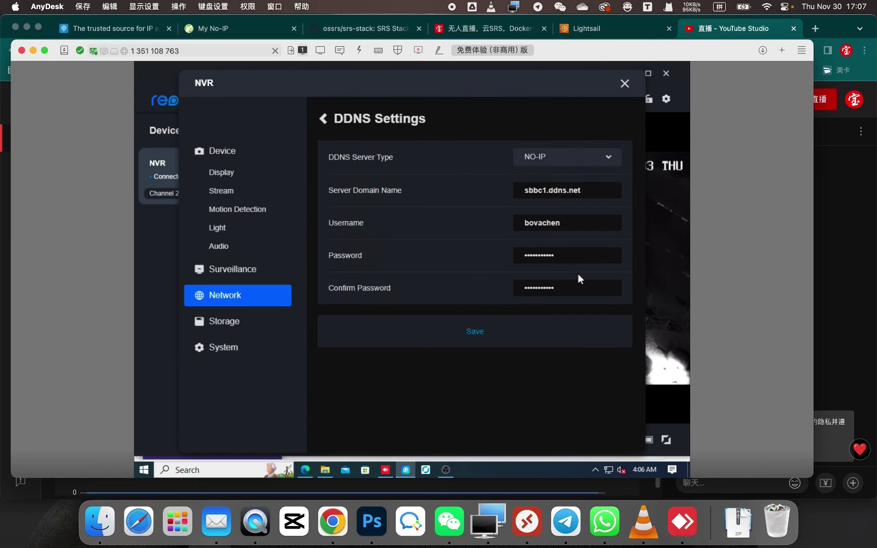
{"action": "left_click", "coordinate": [596, 162]}
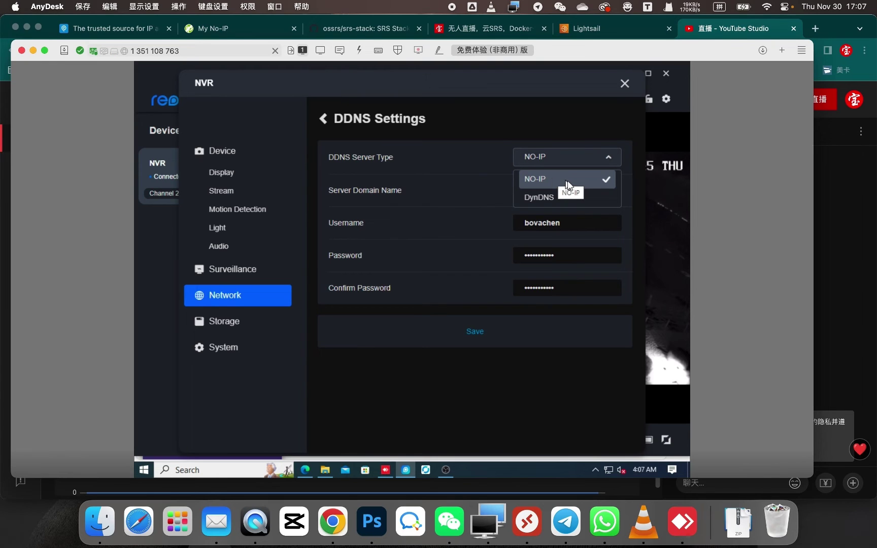
{"action": "left_click", "coordinate": [550, 178]}
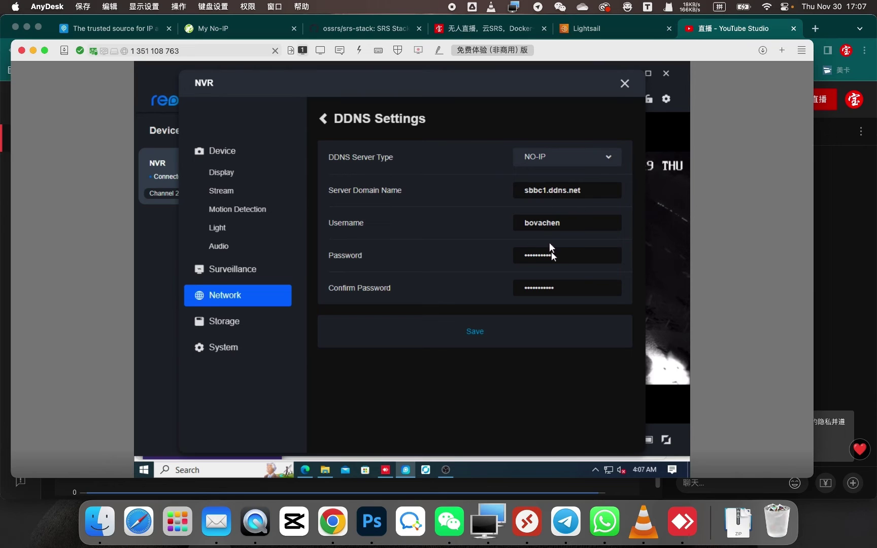
{"action": "key", "text": "super+Tab"}
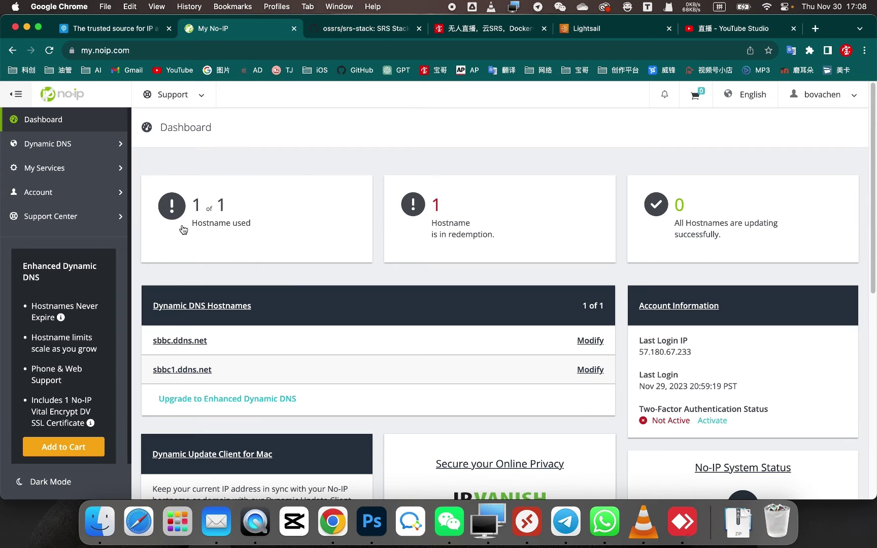
Review the No-IP hostnames list, try creating a hostname, and decline the Enhanced Dynamic DNS upgrade
{"action": "left_click", "coordinate": [47, 143]}
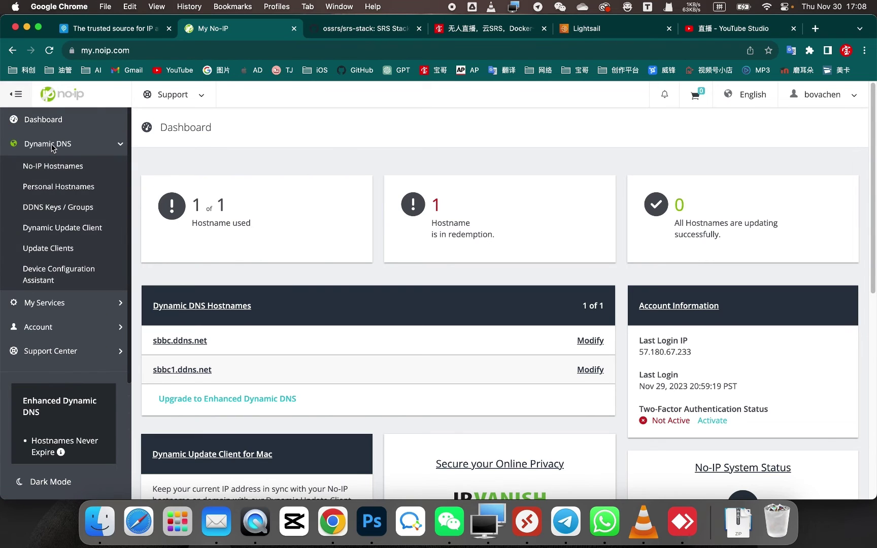
{"action": "left_click", "coordinate": [70, 172]}
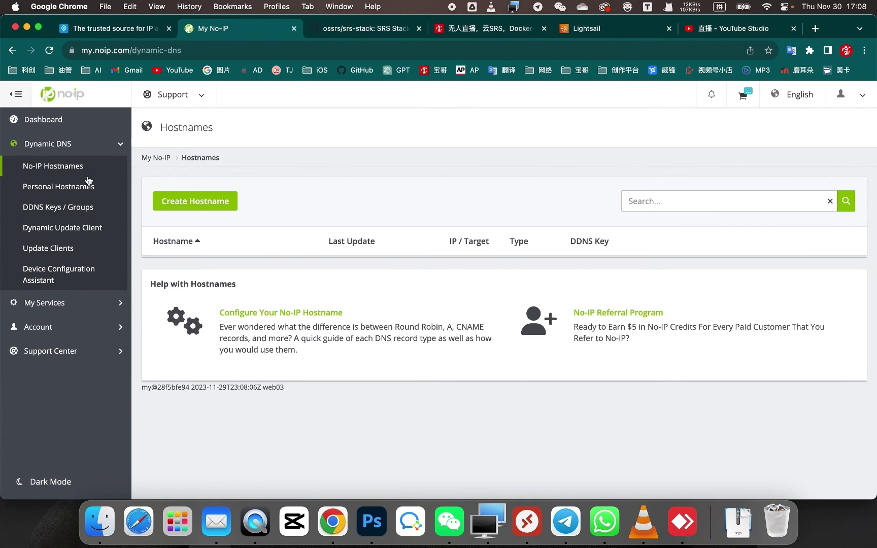
{"action": "left_click", "coordinate": [210, 212]}
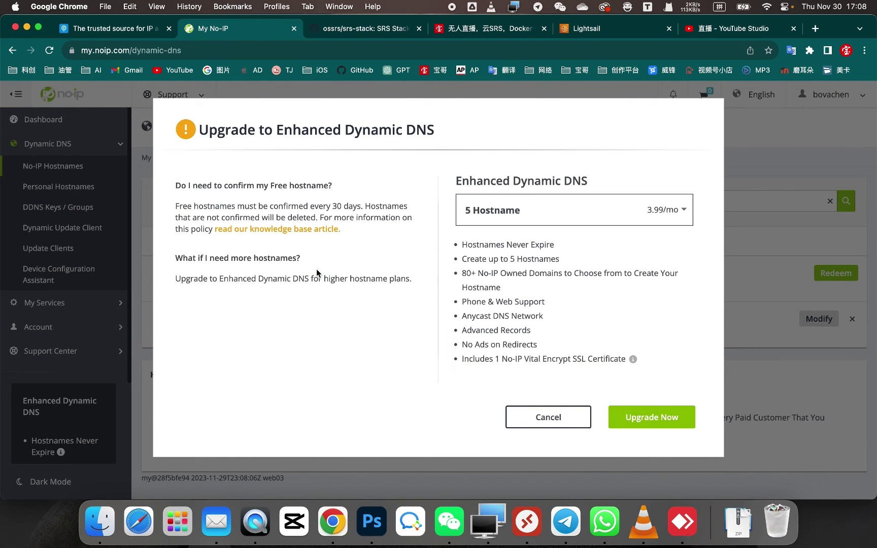
{"action": "left_click", "coordinate": [675, 215]}
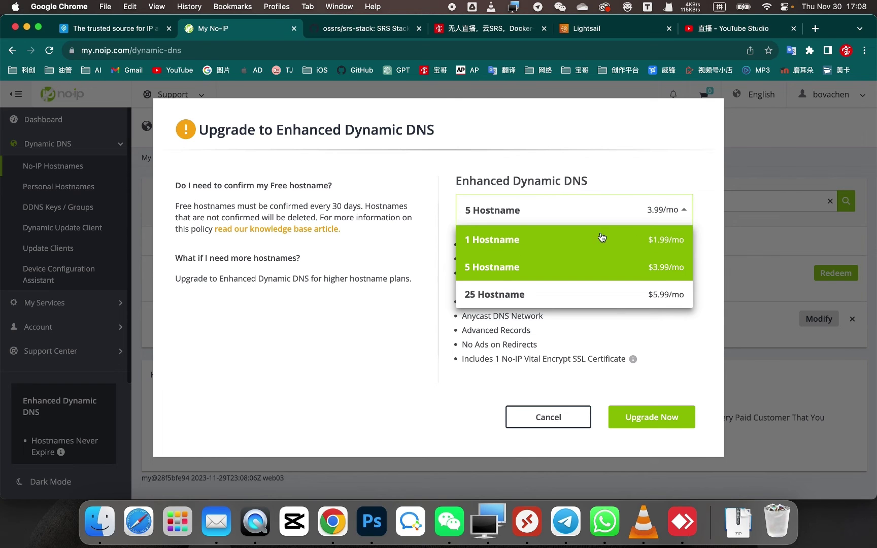
{"action": "left_click", "coordinate": [540, 426]}
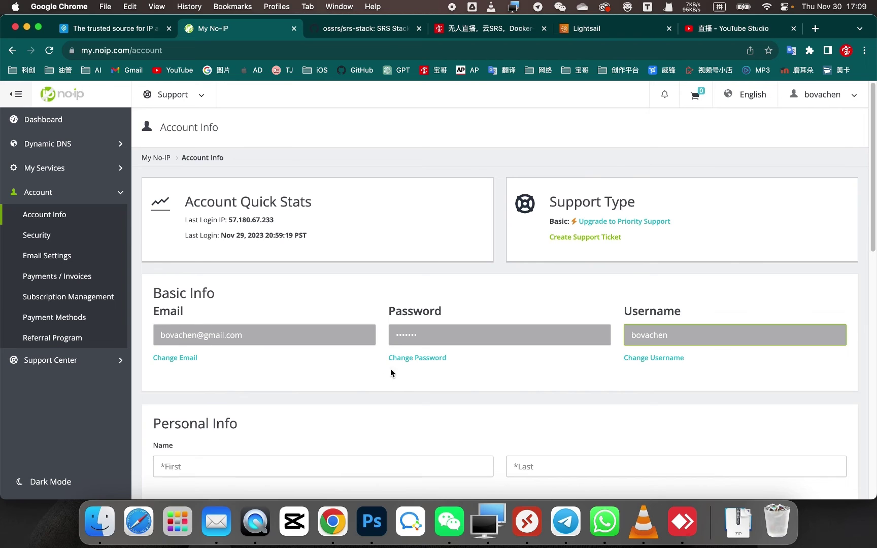
Back in Reolink's DDNS settings, select and copy the Server Domain Name sbbc1.ddns.net
{"action": "key", "text": "super+Tab"}
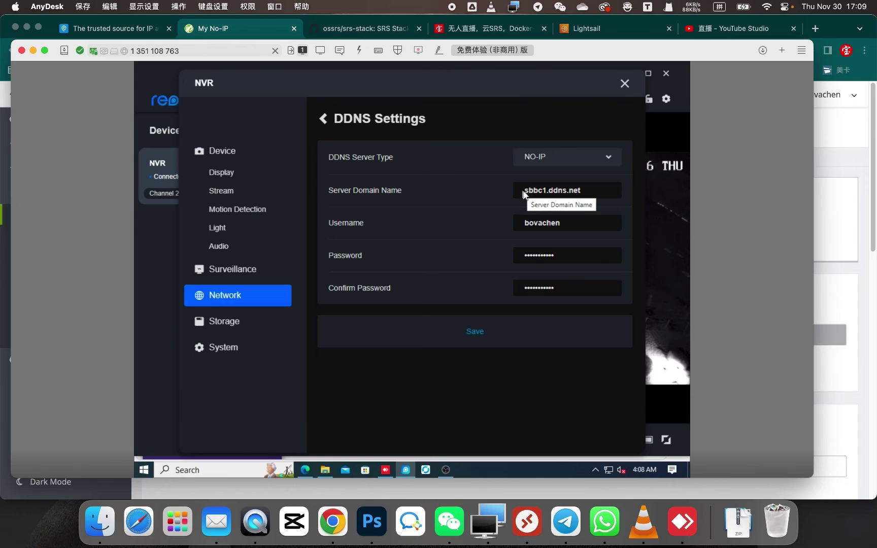
{"action": "left_click", "coordinate": [569, 195]}
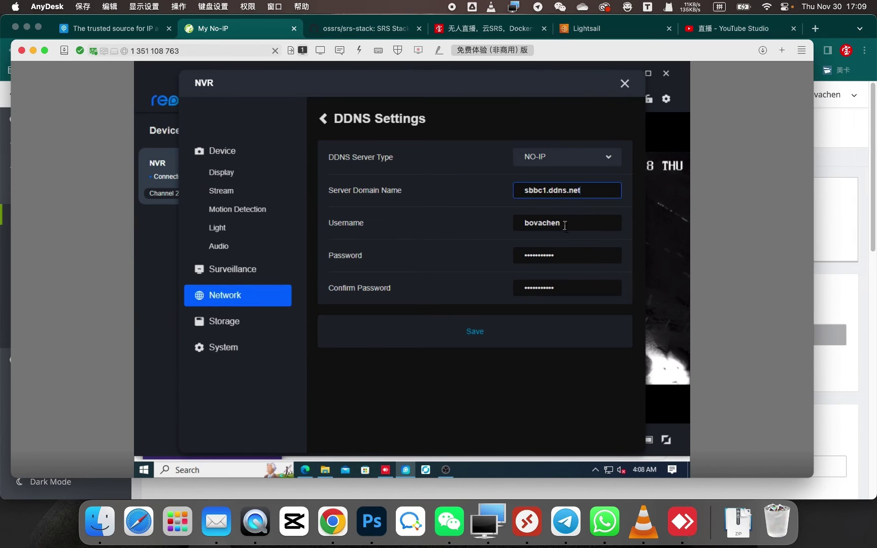
{"action": "left_click", "coordinate": [558, 255]}
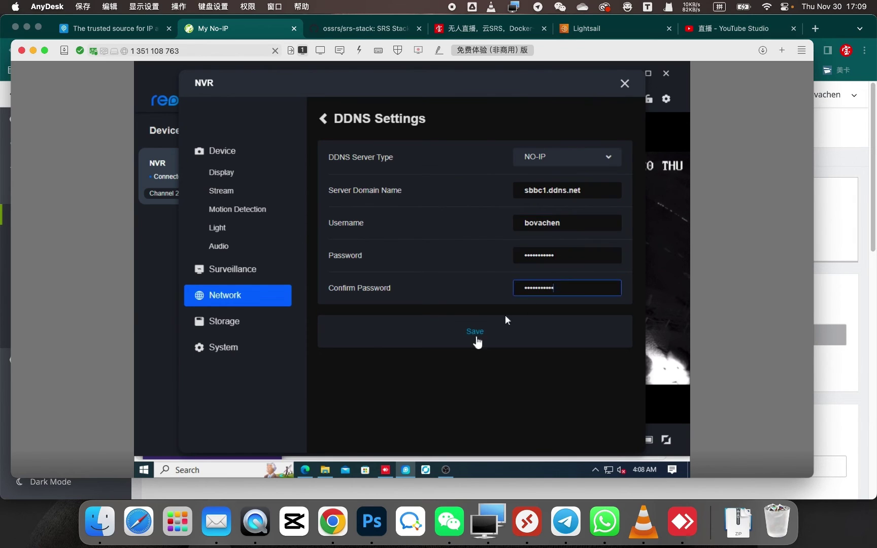
{"action": "left_click", "coordinate": [558, 287]}
{"action": "triple_click", "coordinate": [558, 189]}
{"action": "right_click", "coordinate": [562, 192]}
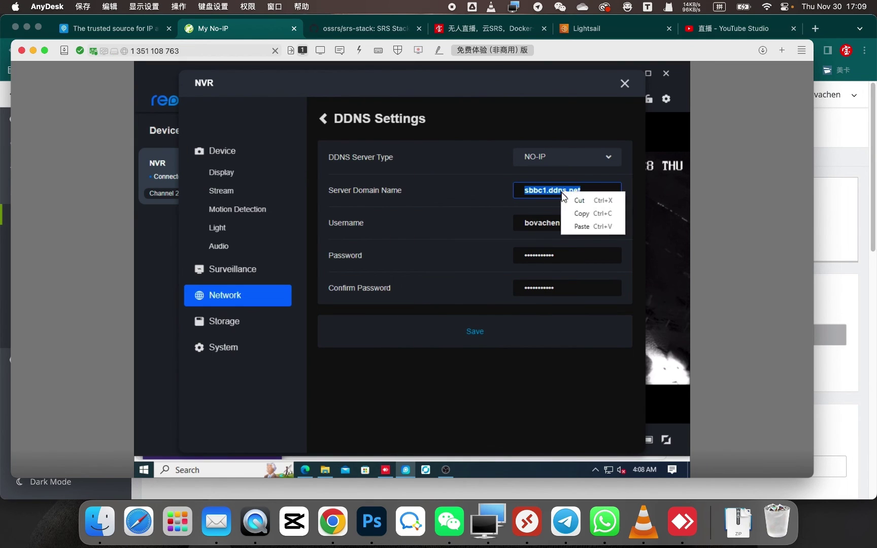
{"action": "left_click", "coordinate": [578, 209]}
Open a VLC network stream with the RTSP URL's IP replaced by sbbc1.ddns.net and play it
{"action": "left_click", "coordinate": [643, 523]}
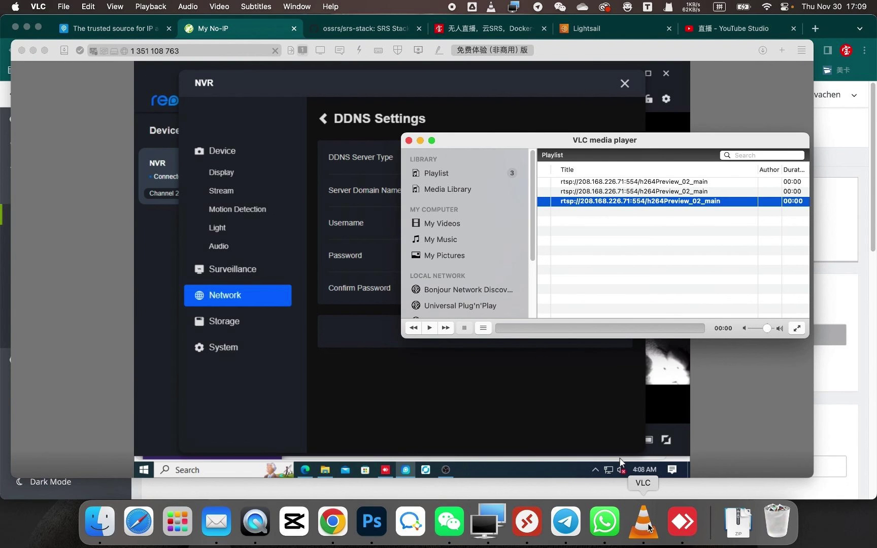
{"action": "key", "text": "super+n"}
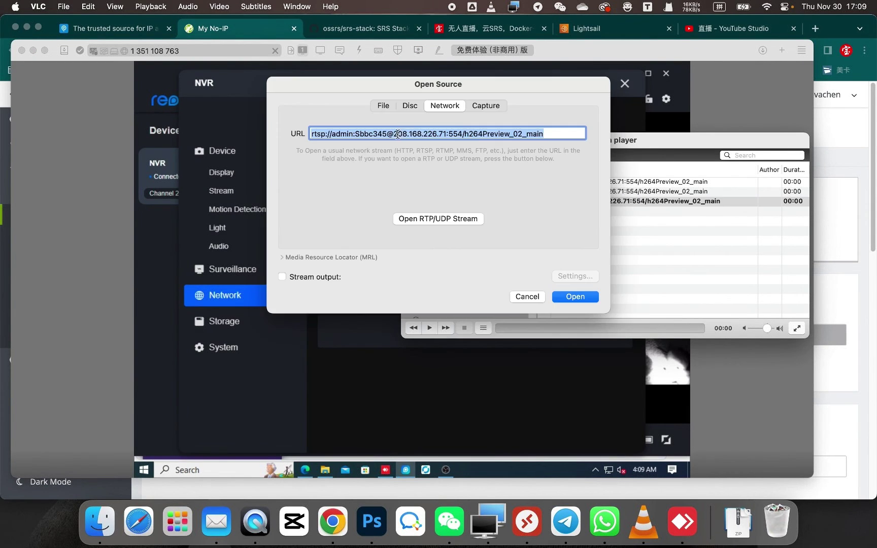
{"action": "left_click", "coordinate": [396, 134]}
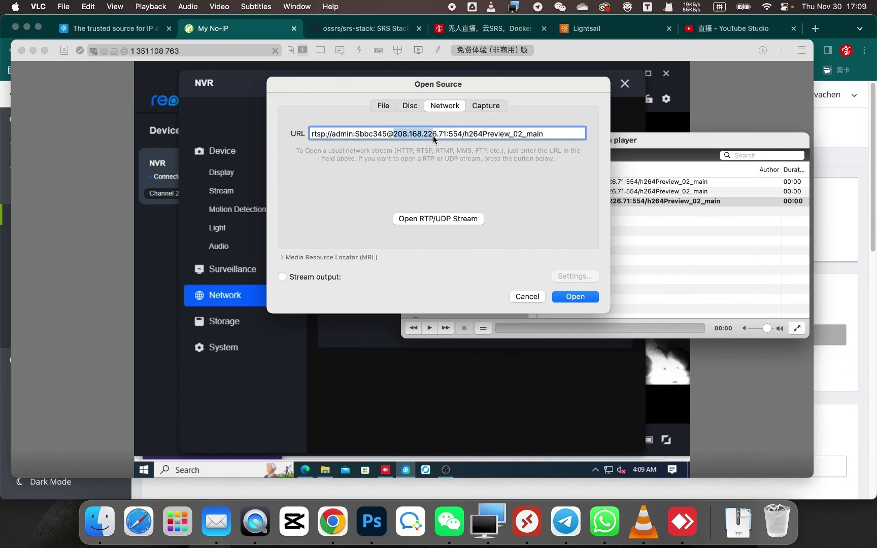
{"action": "type", "text": "sbbc1"}
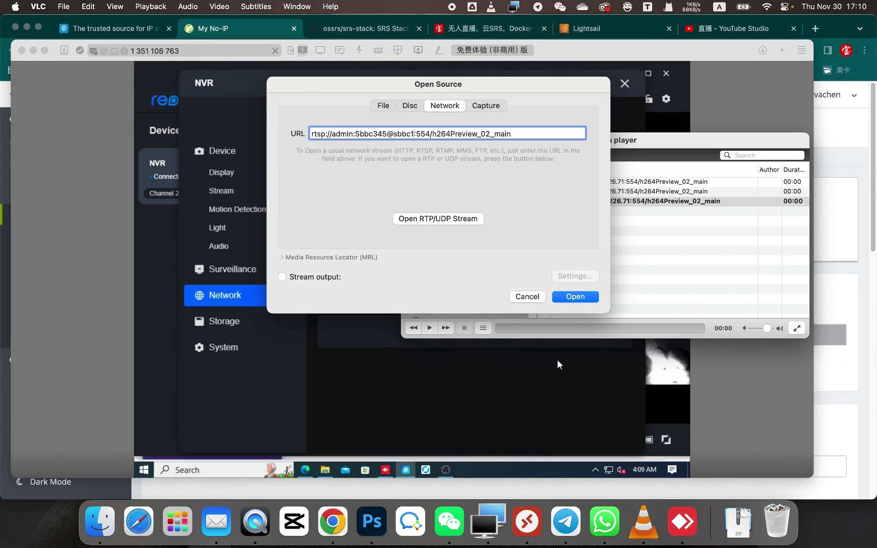
{"action": "type", "text": ".ddne"}
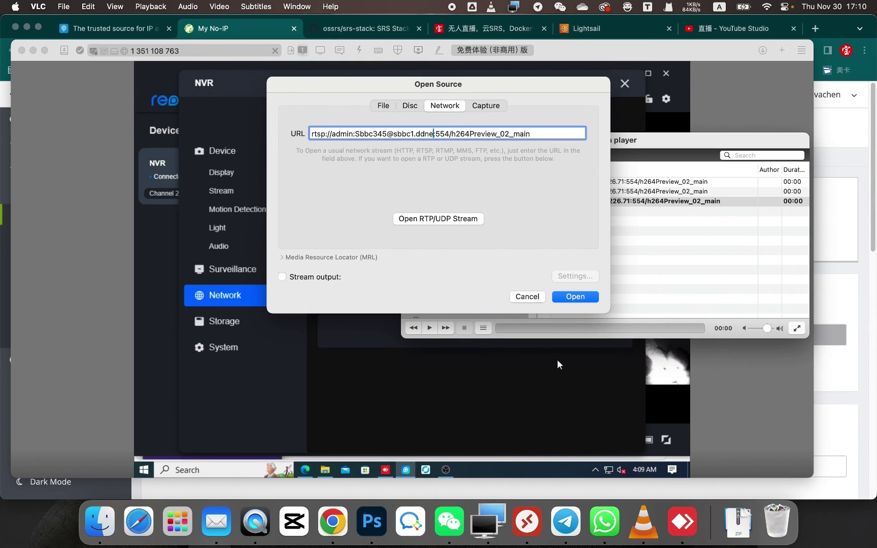
{"action": "key", "text": "BackSpace"}
{"action": "type", "text": "s.net"}
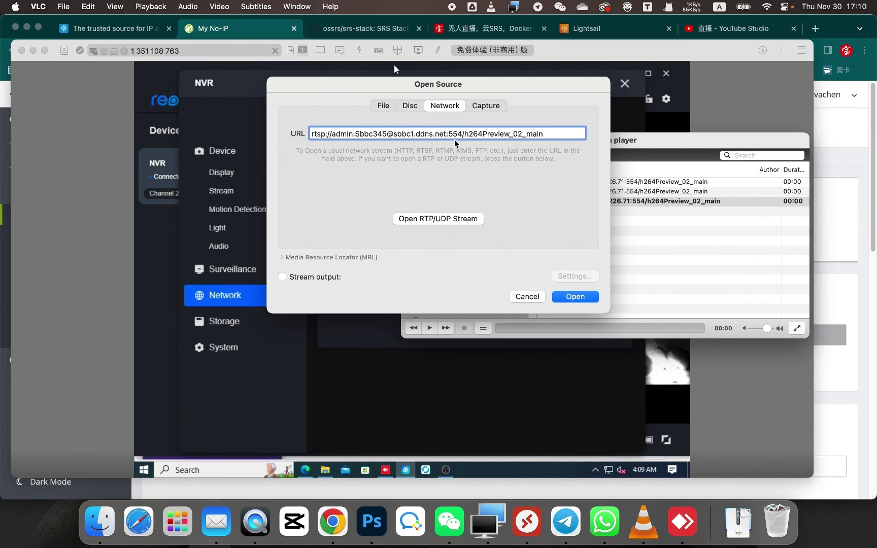
{"action": "left_click", "coordinate": [579, 297]}
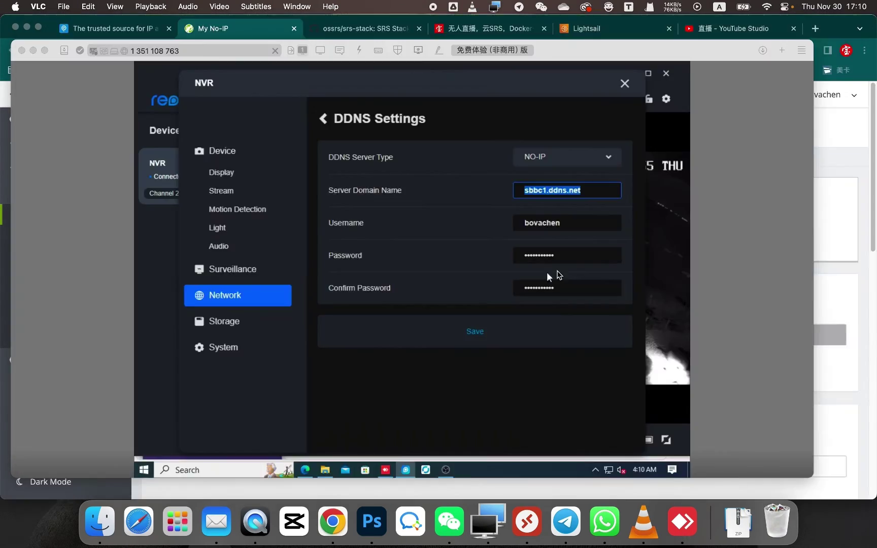
Switch to the SRS Stack browser window and place the cursor in the forward stream URL field
{"action": "left_click", "coordinate": [858, 398]}
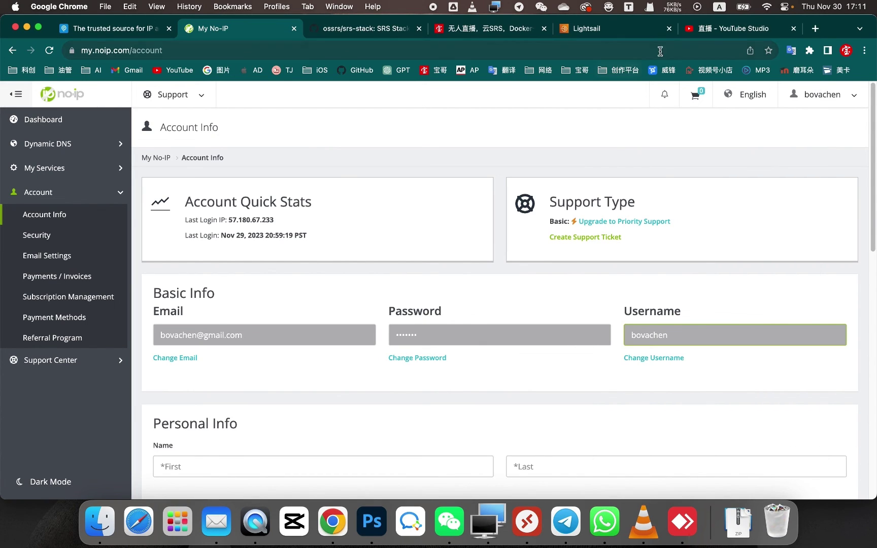
{"action": "left_click", "coordinate": [340, 6]}
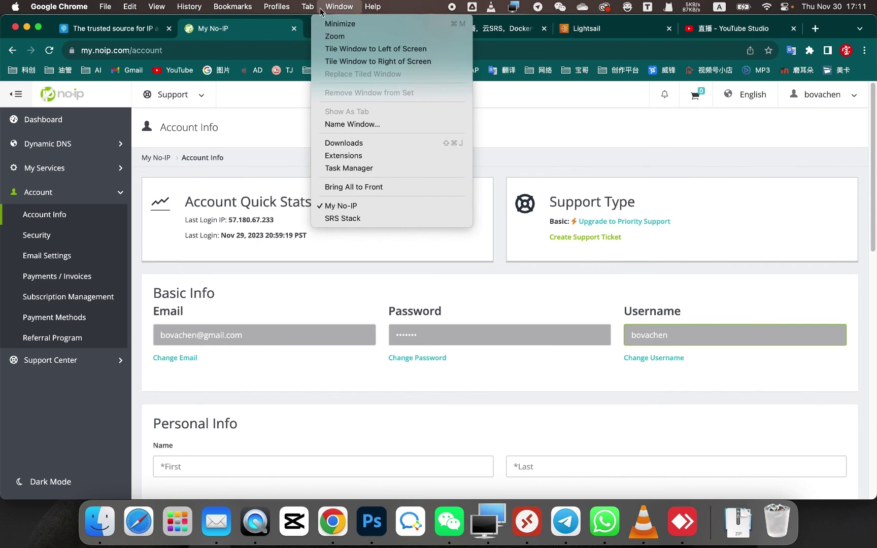
{"action": "left_click", "coordinate": [345, 217]}
{"action": "left_click", "coordinate": [134, 295]}
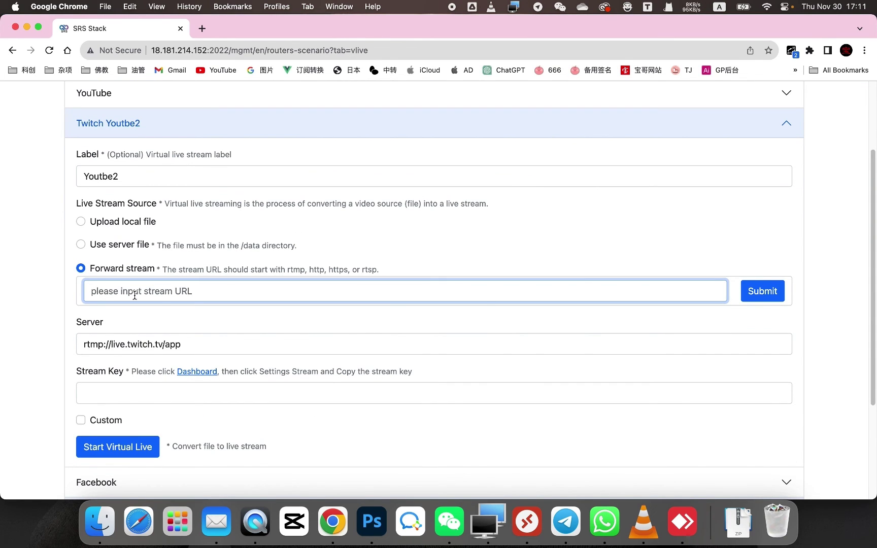
{"action": "left_click", "coordinate": [643, 522]}
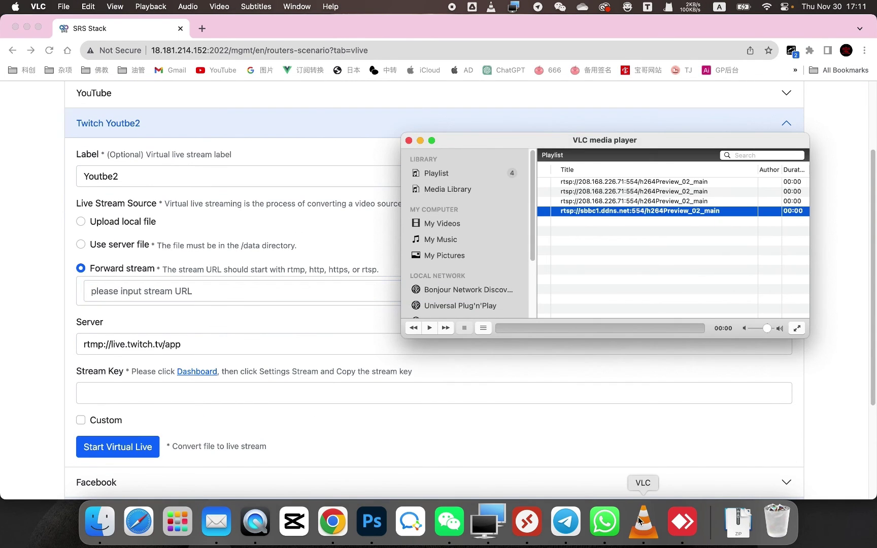
{"action": "left_click", "coordinate": [63, 7]}
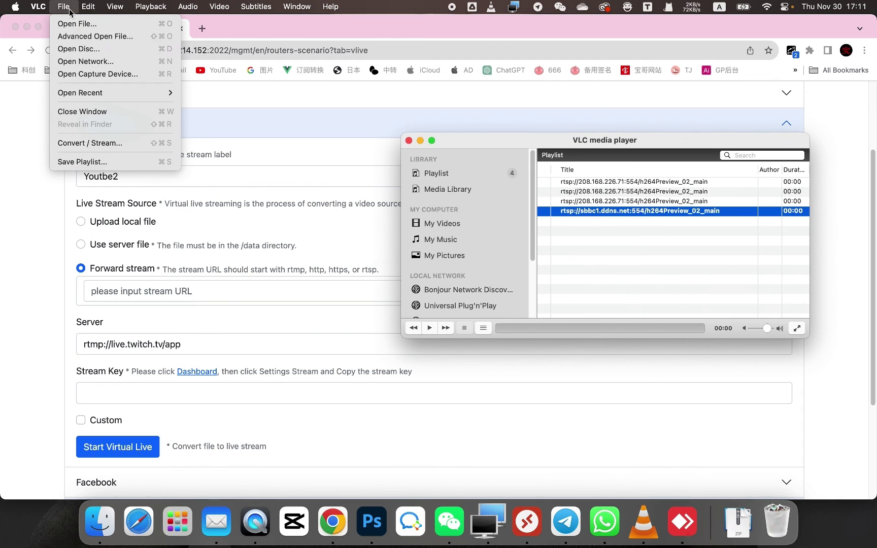
{"action": "left_click", "coordinate": [91, 61]}
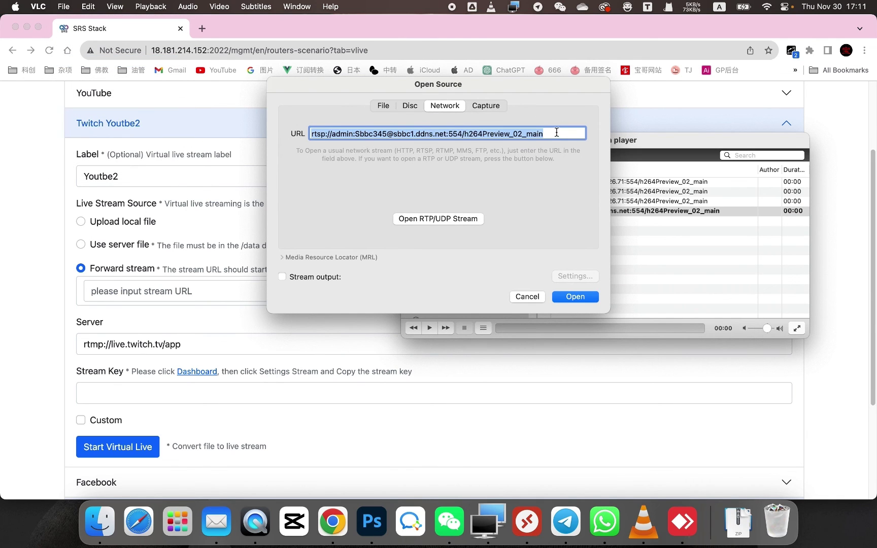
{"action": "left_click_drag", "start_coordinate": [557, 132], "coordinate": [274, 129]}
Paste the sbbc1.ddns.net RTSP URL into SRS Stack's Forward stream field and submit it
{"action": "left_click", "coordinate": [126, 294]}
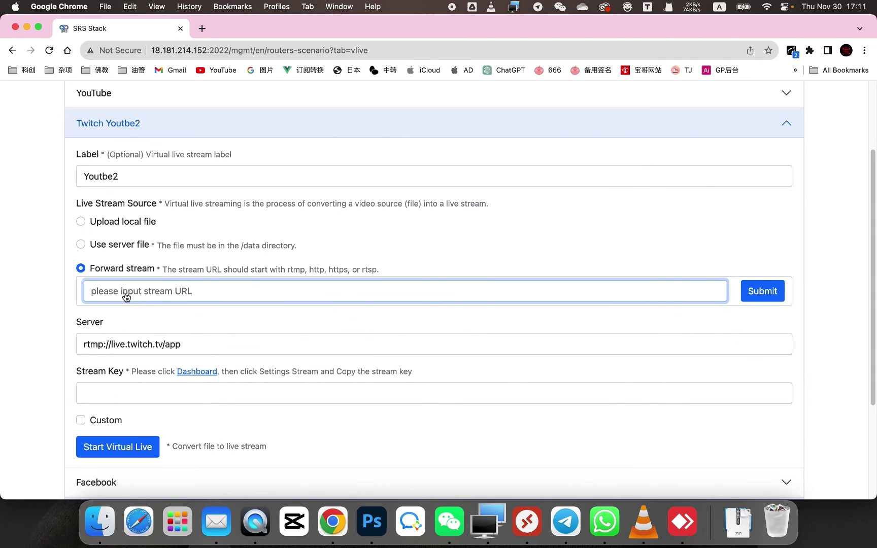
{"action": "key", "text": "super+v"}
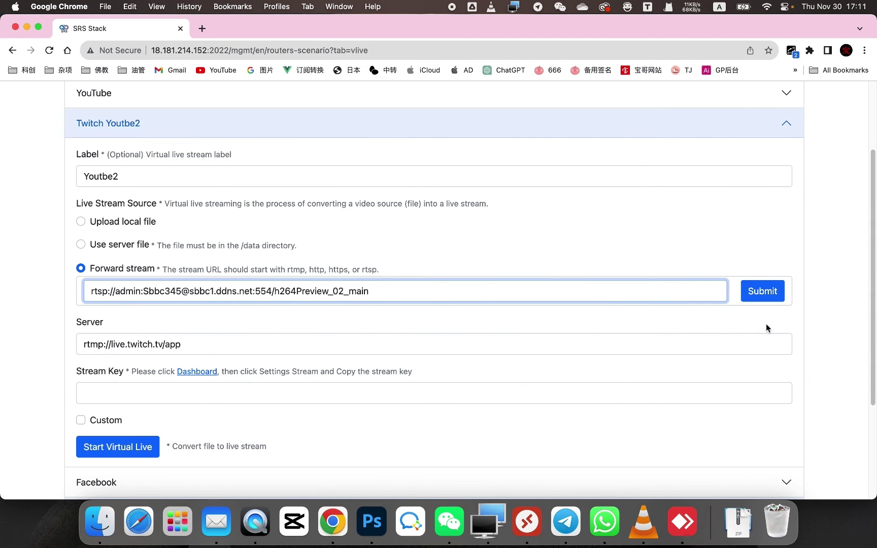
{"action": "left_click", "coordinate": [764, 292]}
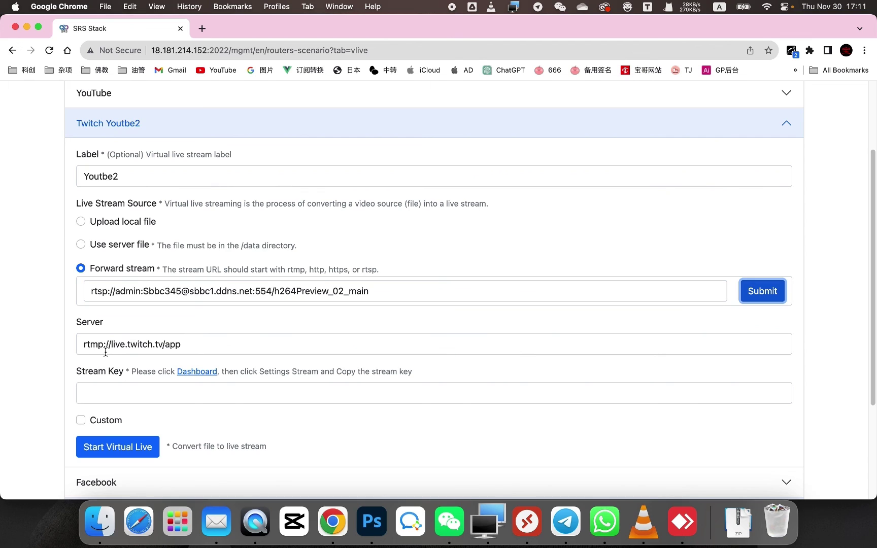
Fill in the YouTube Server and Stream Key fields for the virtual live stream
{"action": "left_click", "coordinate": [118, 388]}
{"action": "left_click", "coordinate": [132, 341]}
{"action": "left_click", "coordinate": [121, 370]}
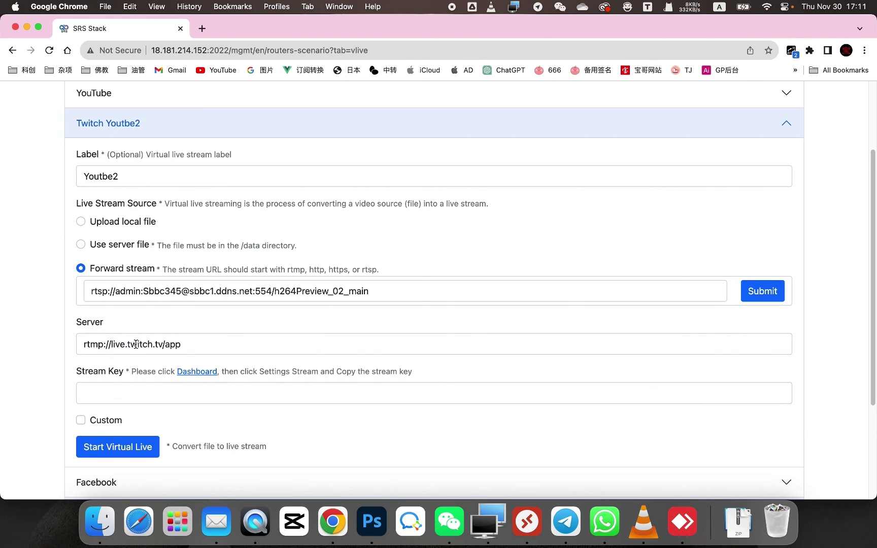
{"action": "left_click", "coordinate": [136, 345]}
{"action": "left_click", "coordinate": [117, 387]}
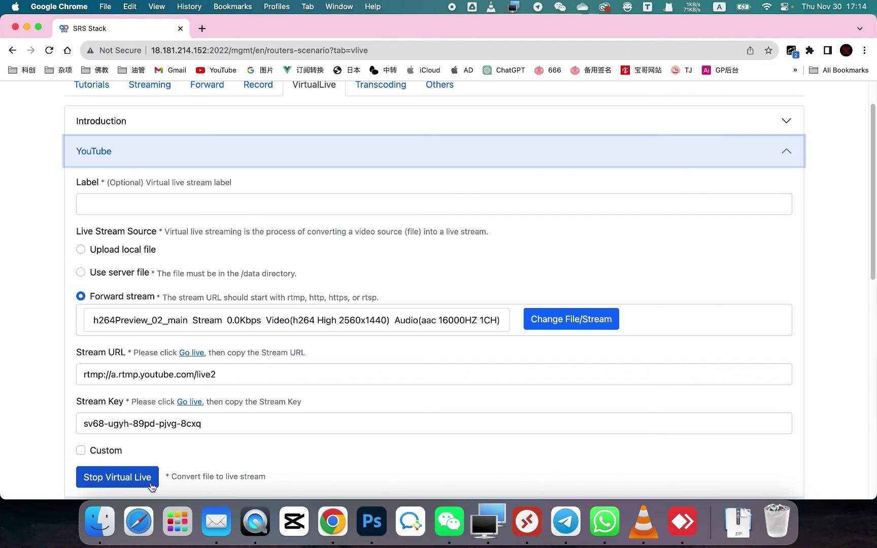
{"action": "left_click", "coordinate": [340, 6]}
{"action": "left_click", "coordinate": [355, 206]}
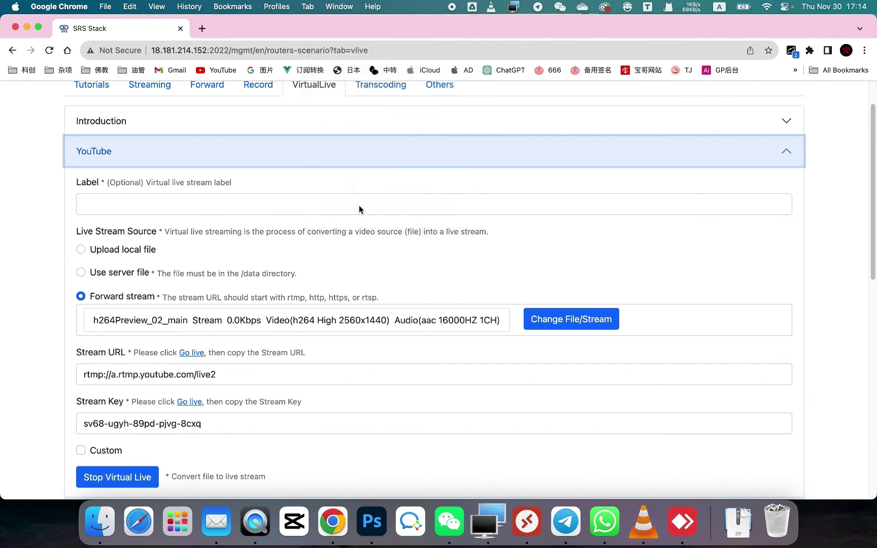
End the YouTube Studio live broadcast with 结束直播 and 结束, close the summary, then bring up Photoshop
{"action": "left_click", "coordinate": [706, 31]}
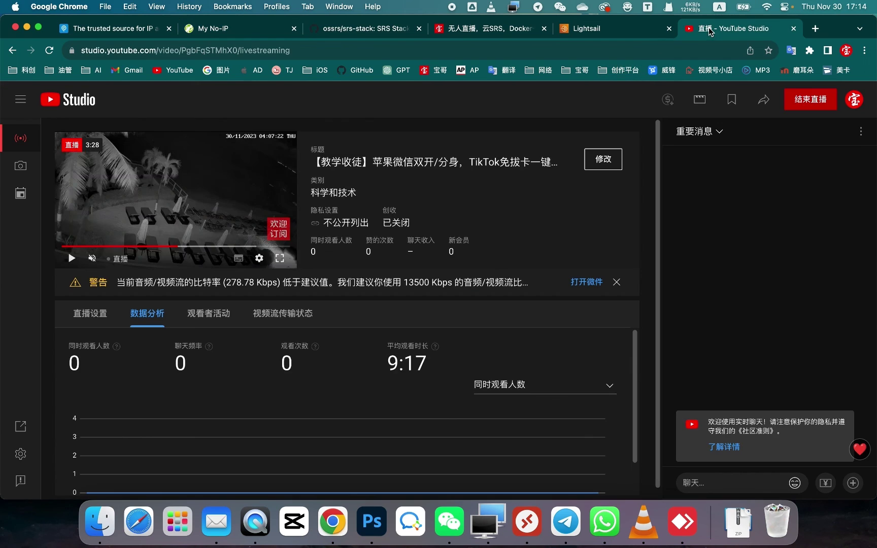
{"action": "left_click", "coordinate": [804, 105]}
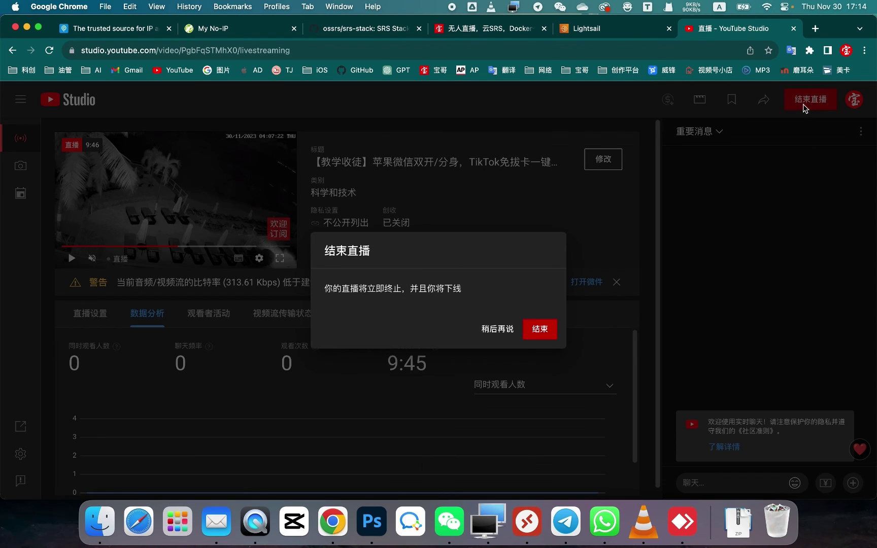
{"action": "left_click", "coordinate": [535, 330]}
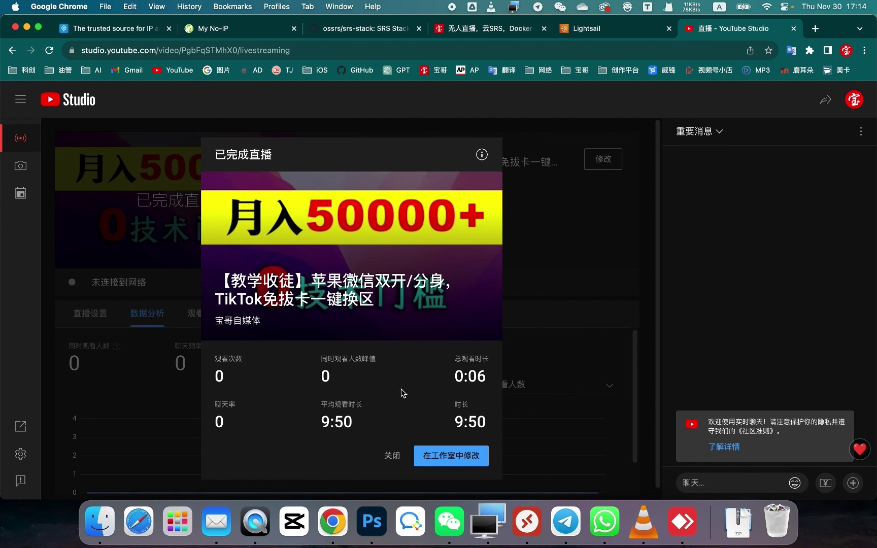
{"action": "left_click", "coordinate": [391, 456]}
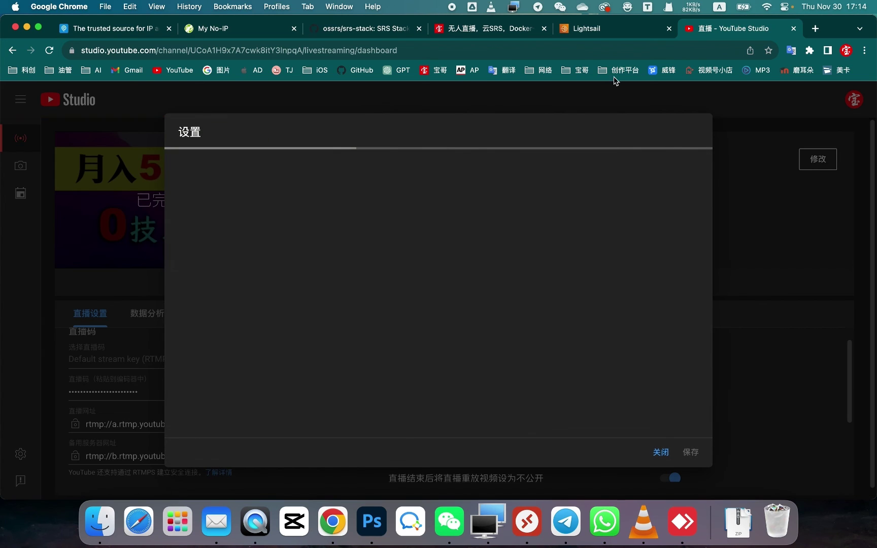
{"action": "key", "text": "super+2"}
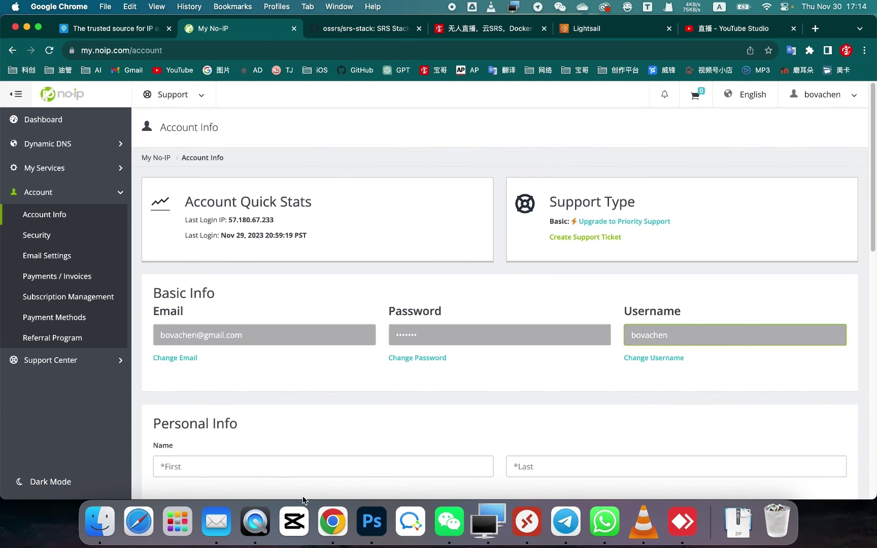
{"action": "left_click", "coordinate": [372, 523]}
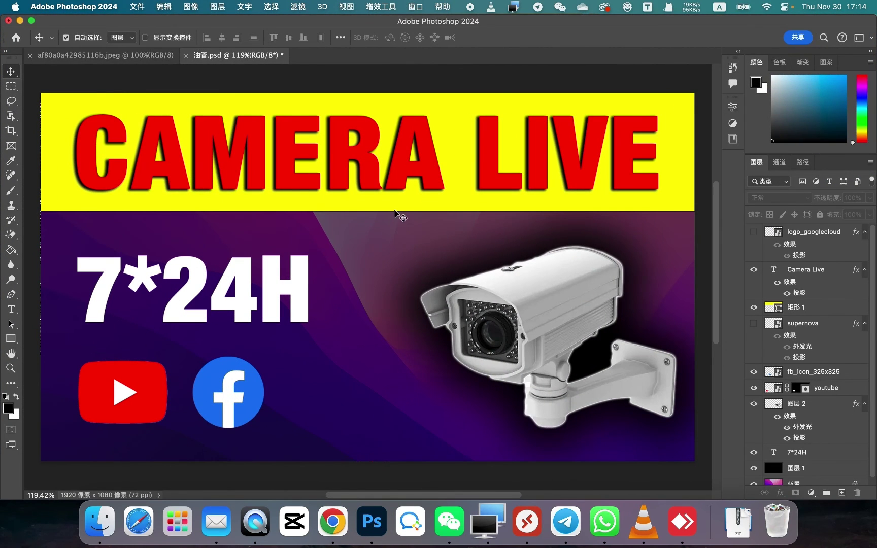